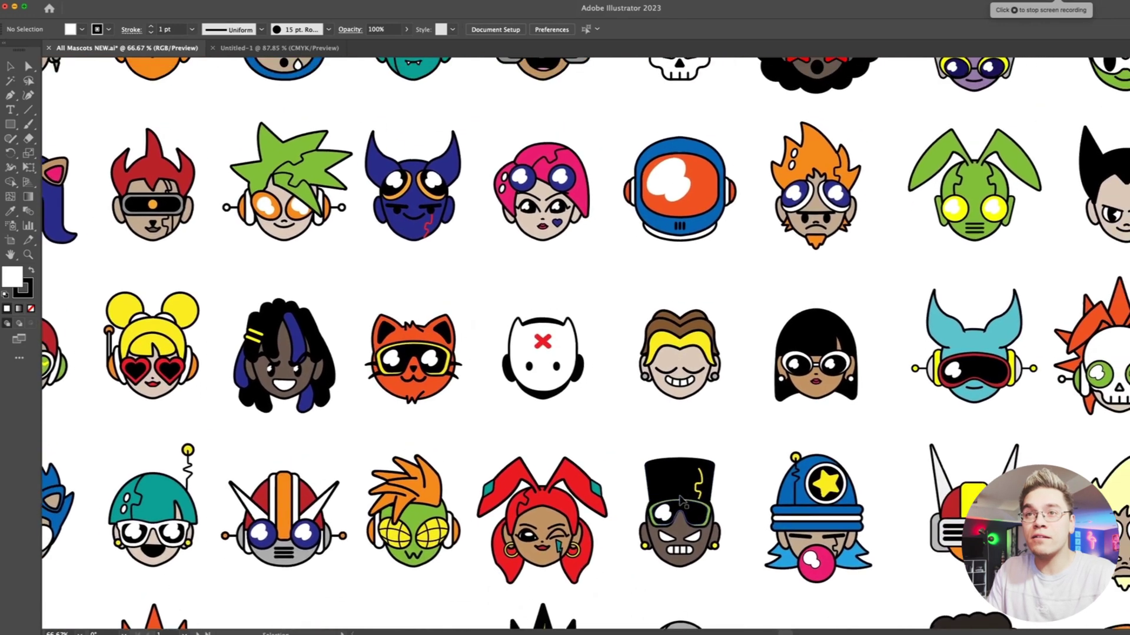
- Group all the parts of the purple horned mascot with yellow goggles into one object
scroll(682, 501, right, 3)
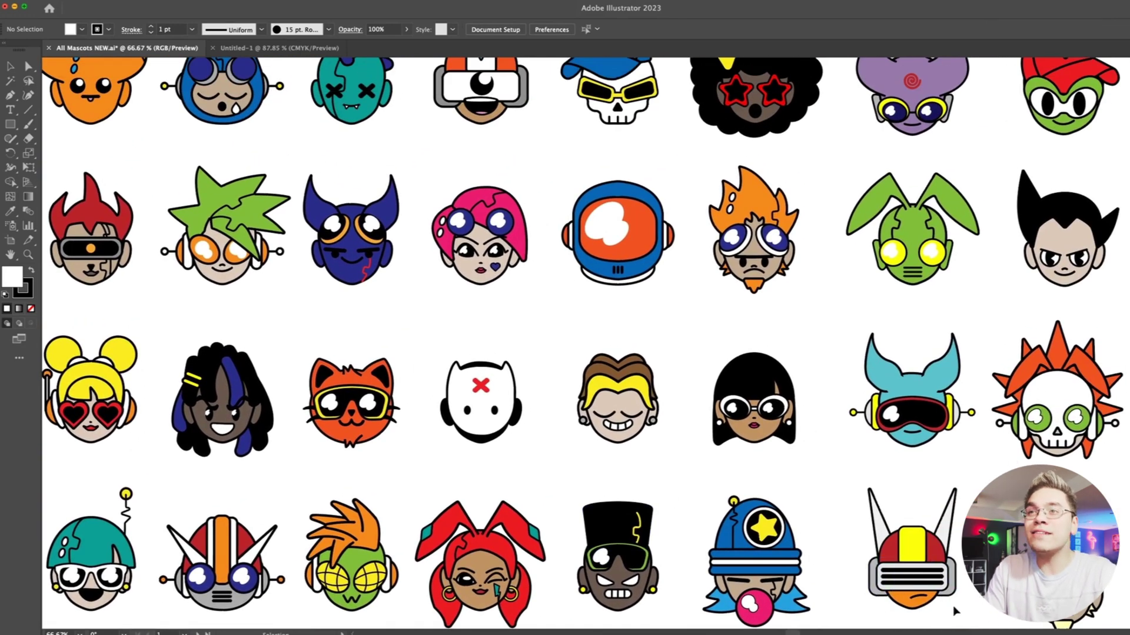
drag(883, 134, 865, 130)
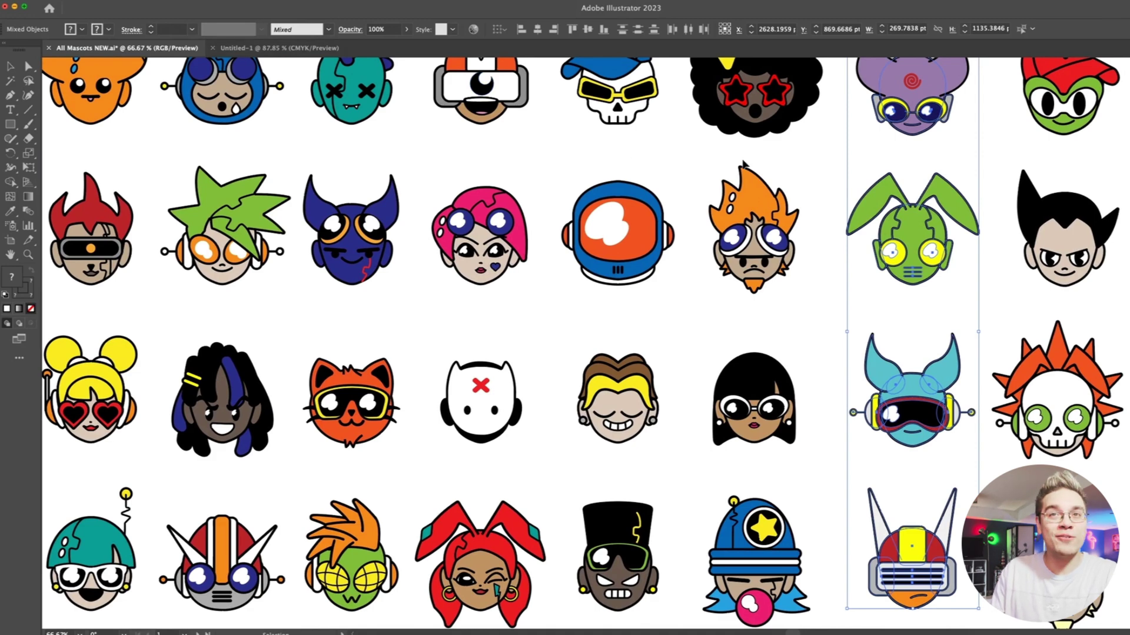
click(840, 167)
scroll(838, 170, up, 4)
click(865, 152)
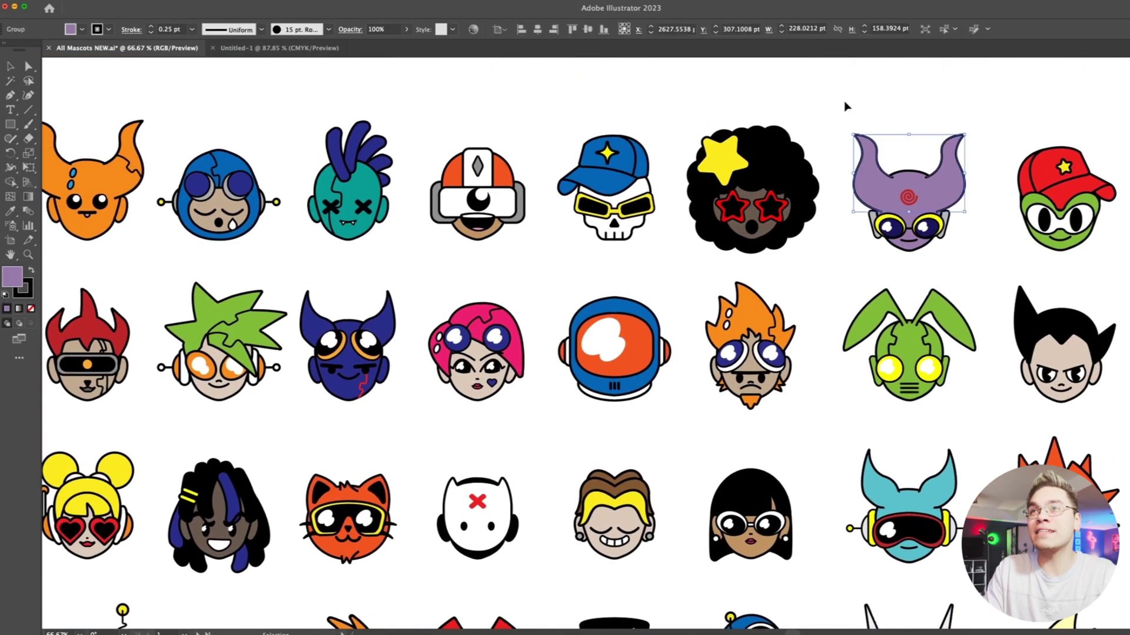
drag(843, 104, 939, 237)
click(120, 1)
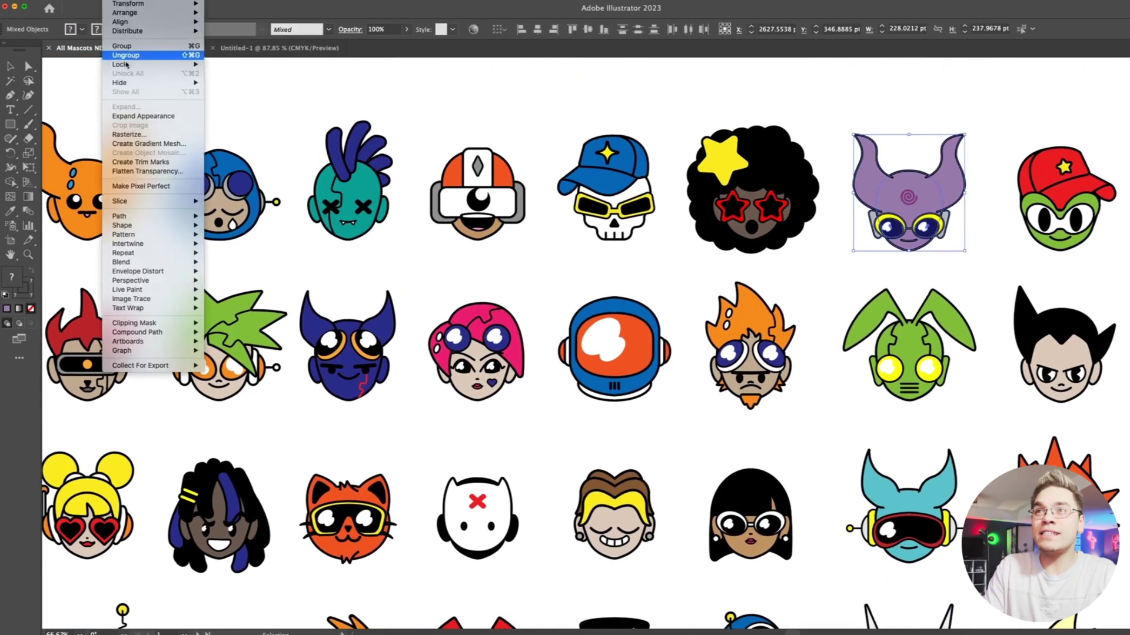
click(125, 45)
- Group all the parts of the green mascot with long antennae and yellow eyes
click(899, 319)
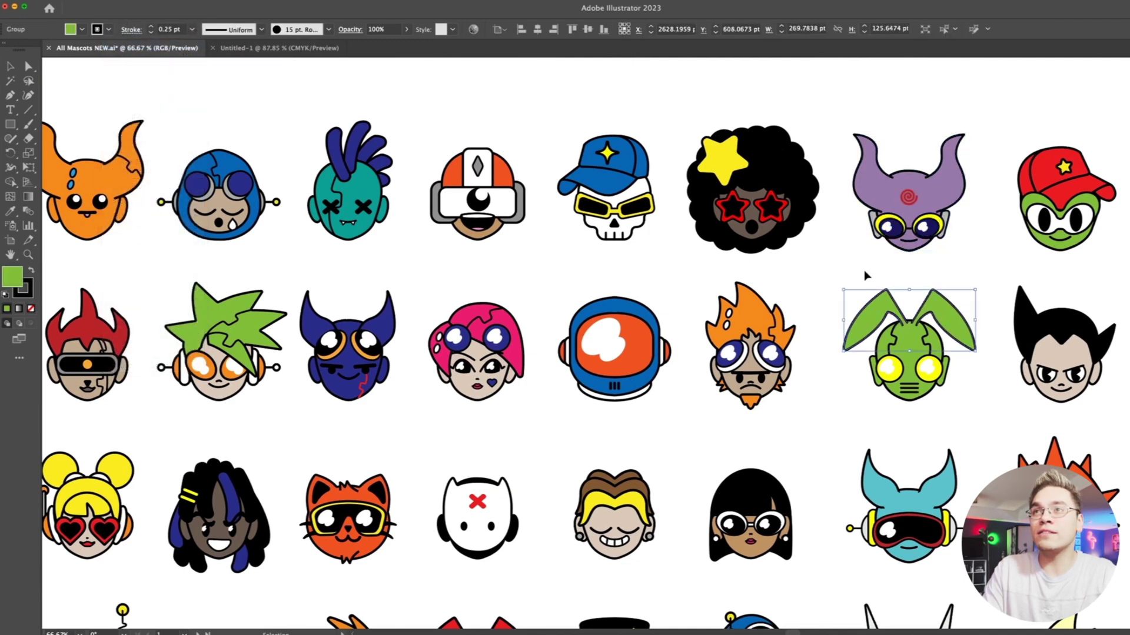
drag(856, 270, 952, 395)
click(120, 0)
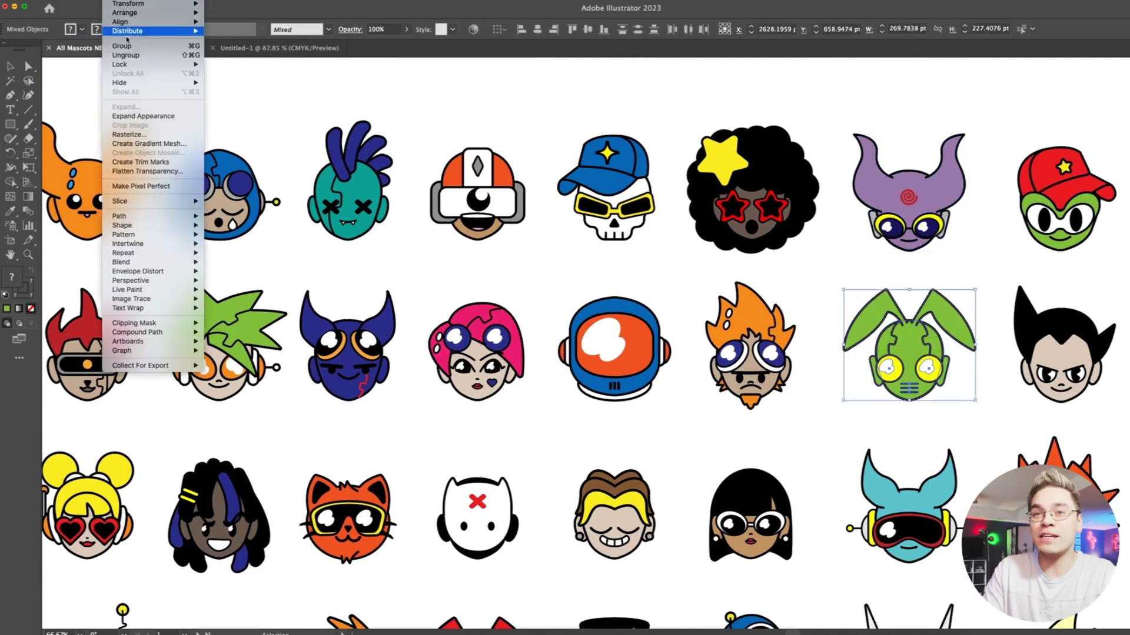
click(126, 45)
- Group all the parts of the light-blue horned mascot with the red visor and antennas
click(863, 506)
click(877, 476)
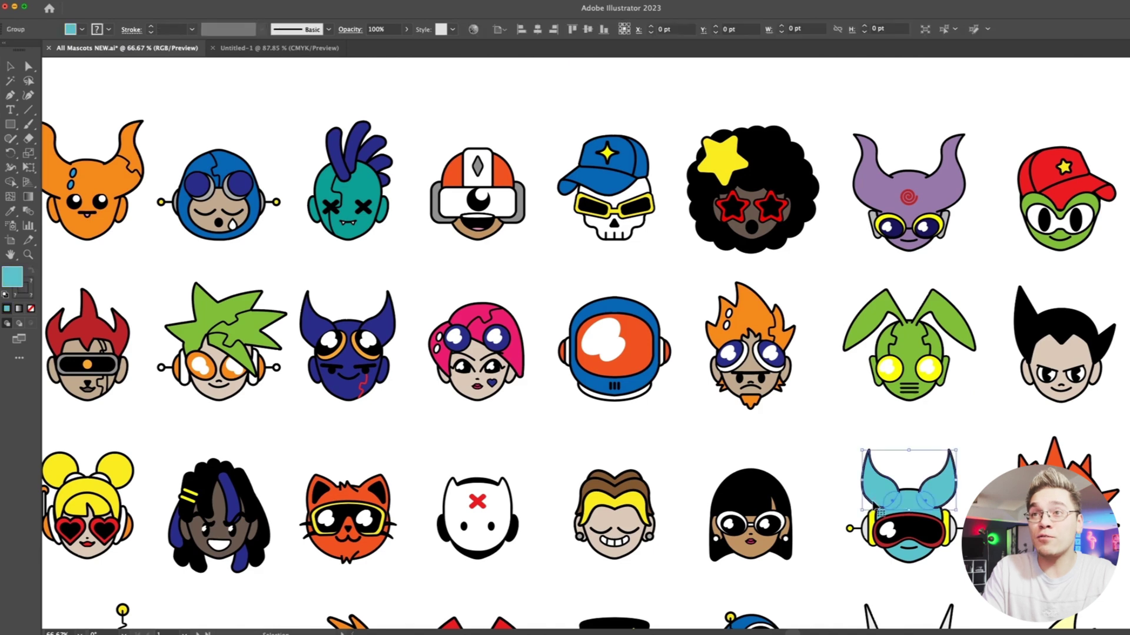
click(825, 464)
drag(941, 557, 943, 562)
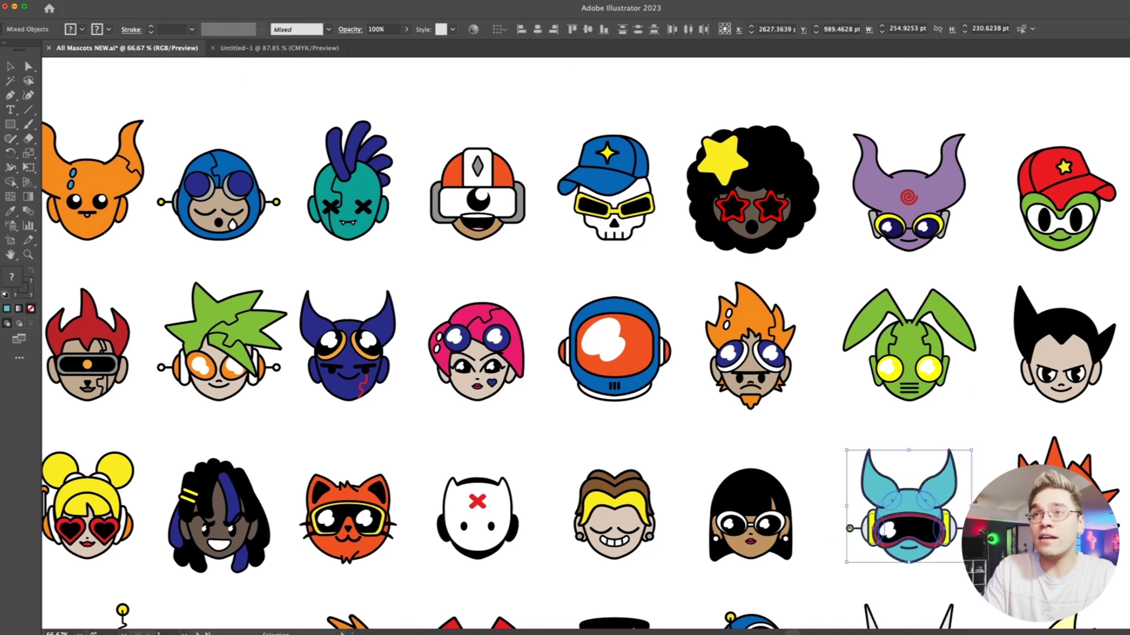
click(120, 1)
click(137, 47)
- Check whether the red-and-yellow helmeted mascot below the light-blue one is a single group
key(super+equal)
key(super+equal)
key(super+equal)
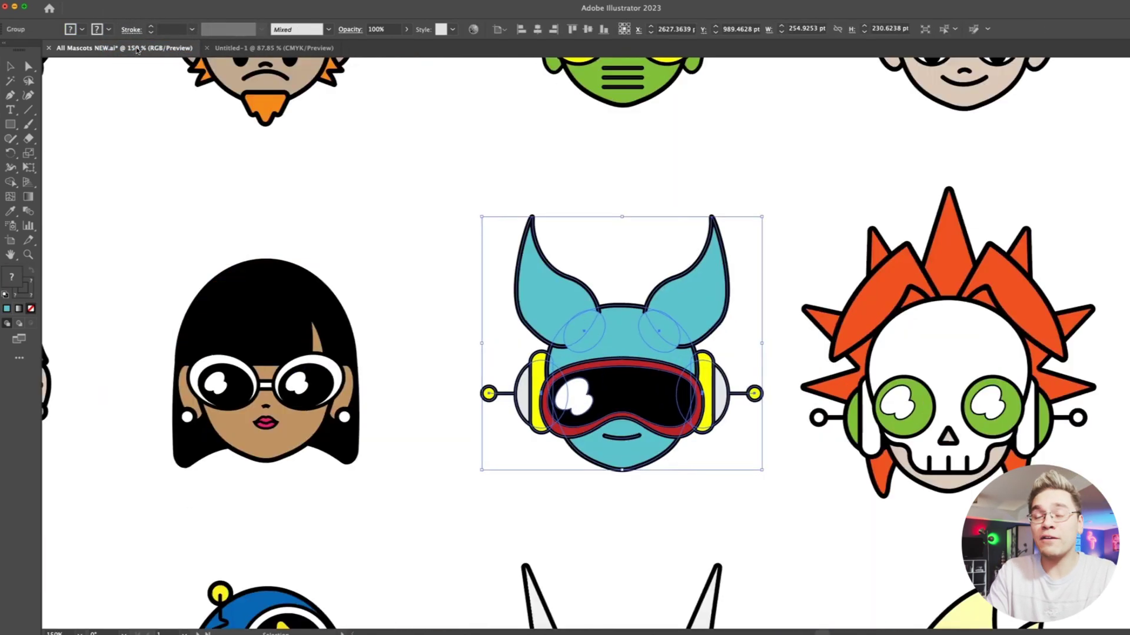
click(329, 269)
scroll(338, 273, down, 10)
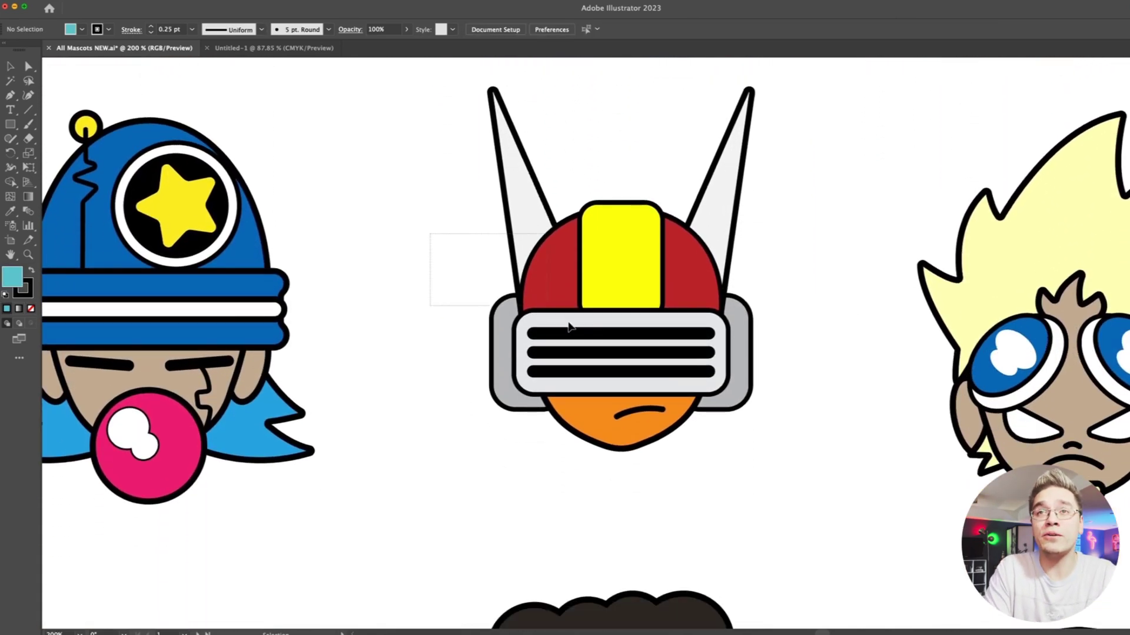
click(558, 367)
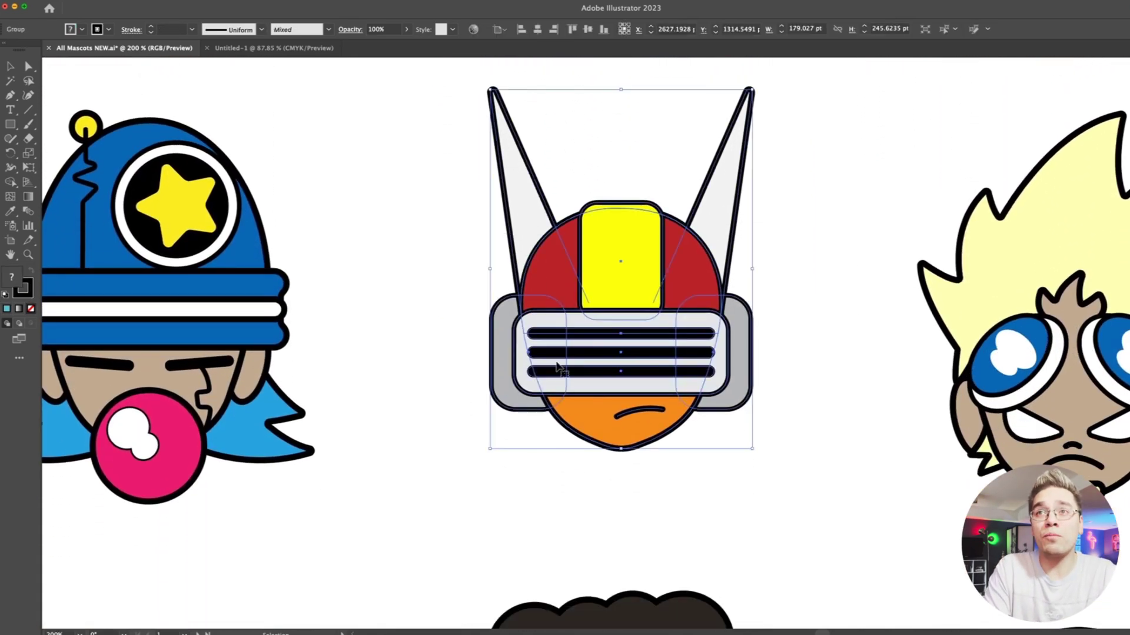
click(424, 327)
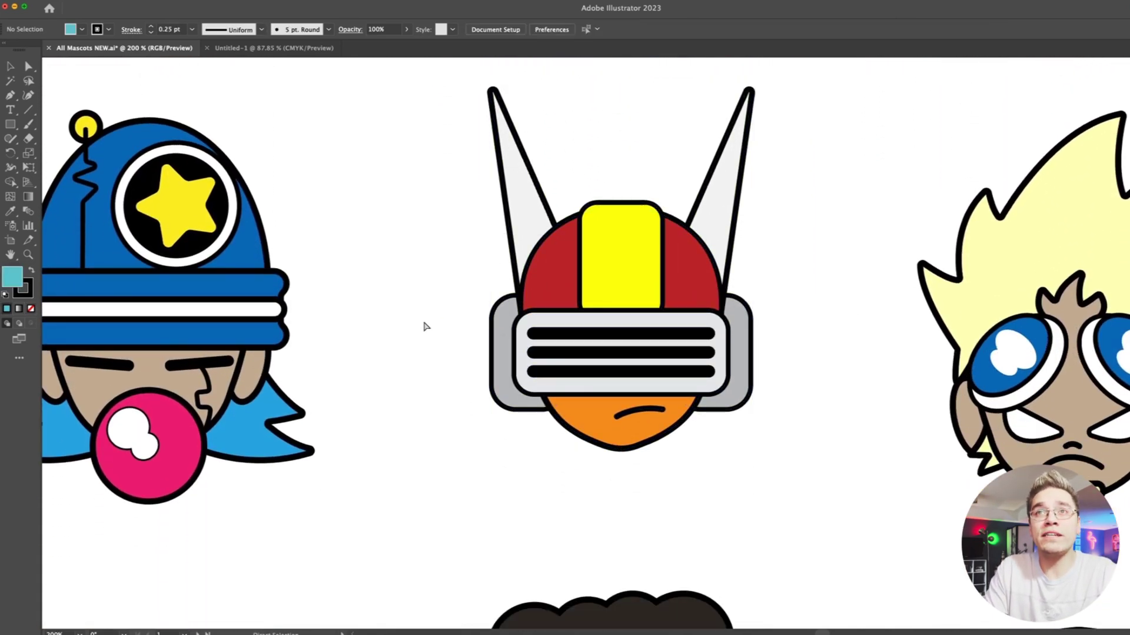
- Copy the four mascots from the purple horned one down to the helmeted one into the Untitled-1 document
scroll(426, 326, down, 6)
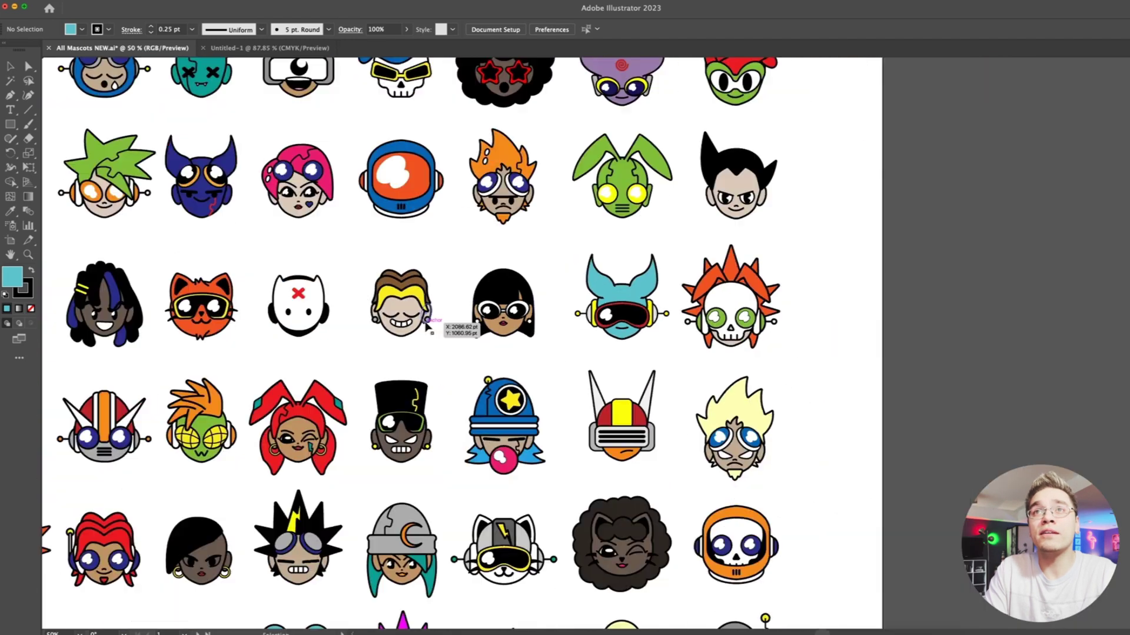
scroll(447, 324, up, 3)
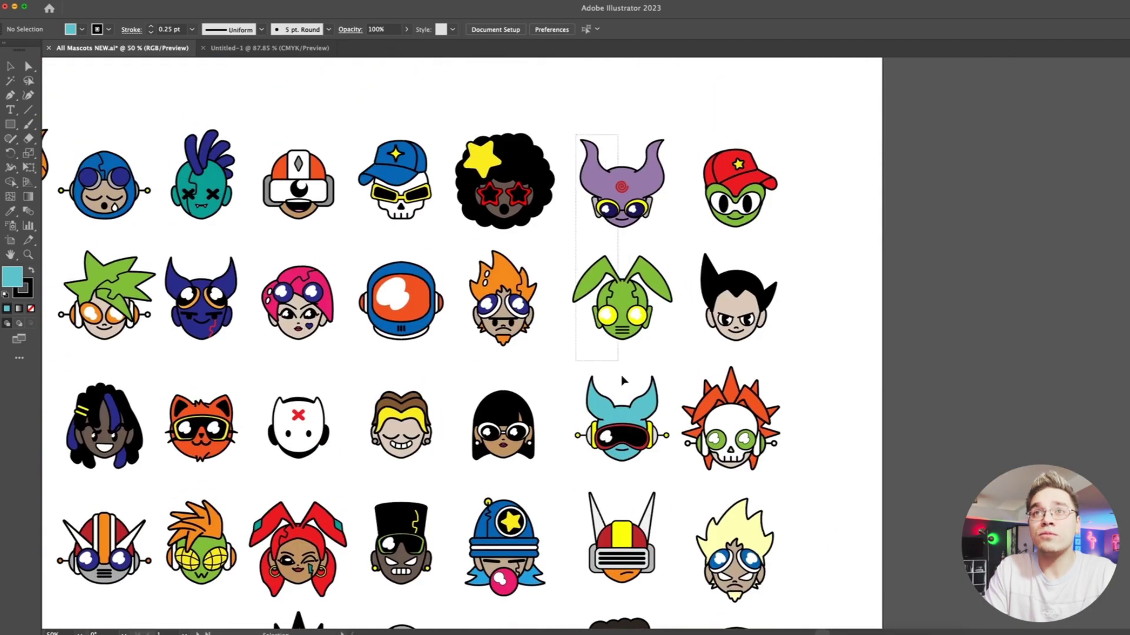
drag(624, 381, 661, 577)
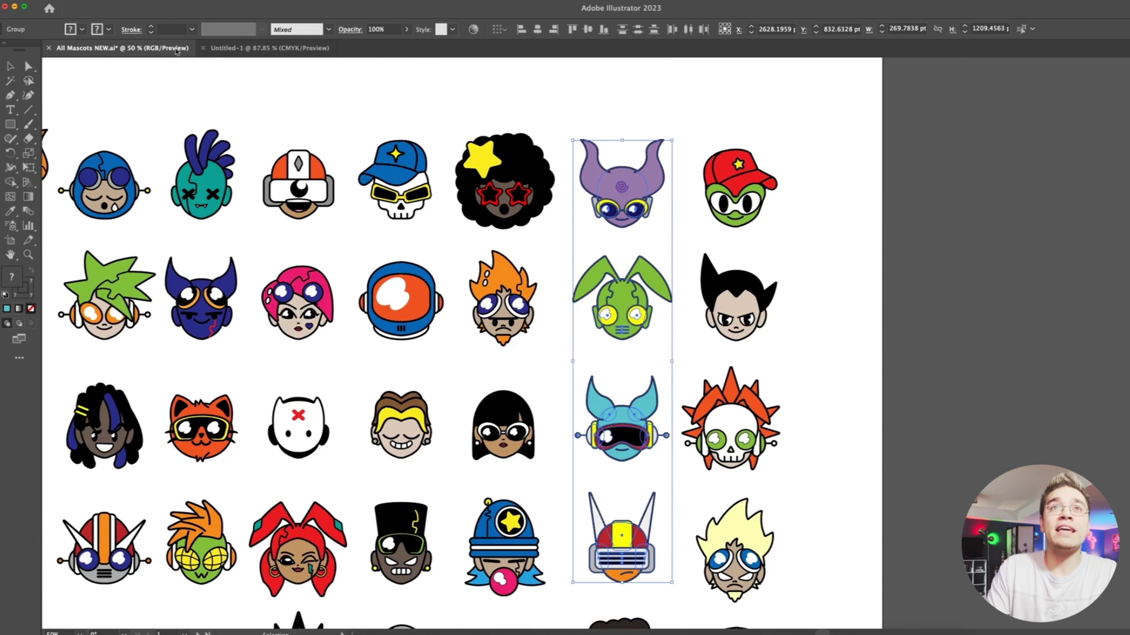
click(266, 48)
key(ctrl+v)
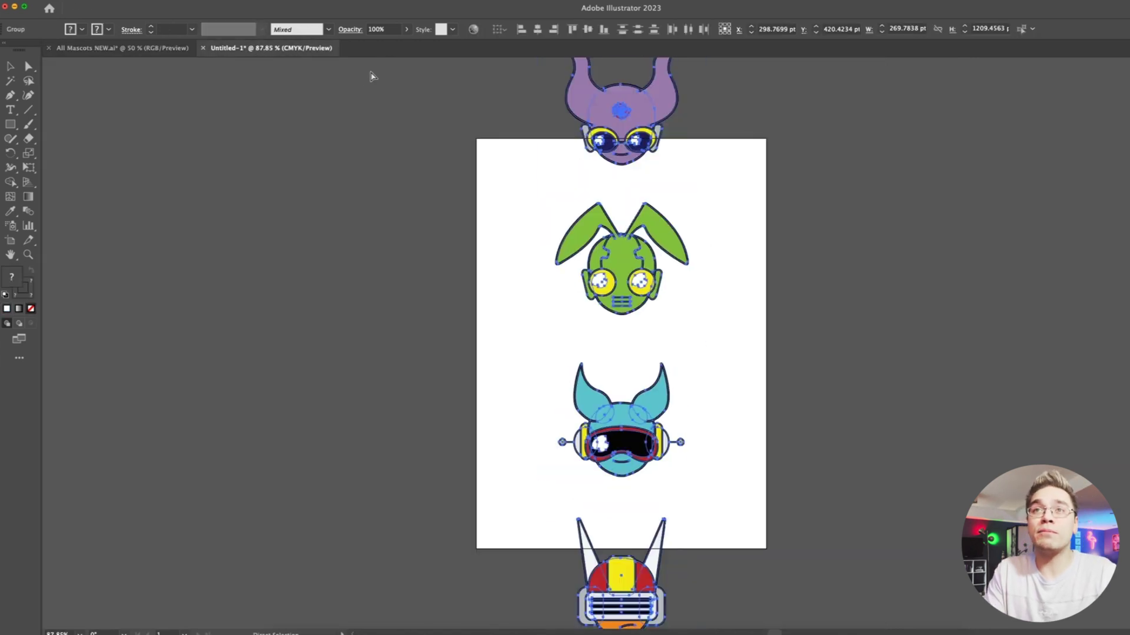
- Widen Artboard 1 evenly on both sides to about 895 pt, keeping its height
key(ctrl+minus)
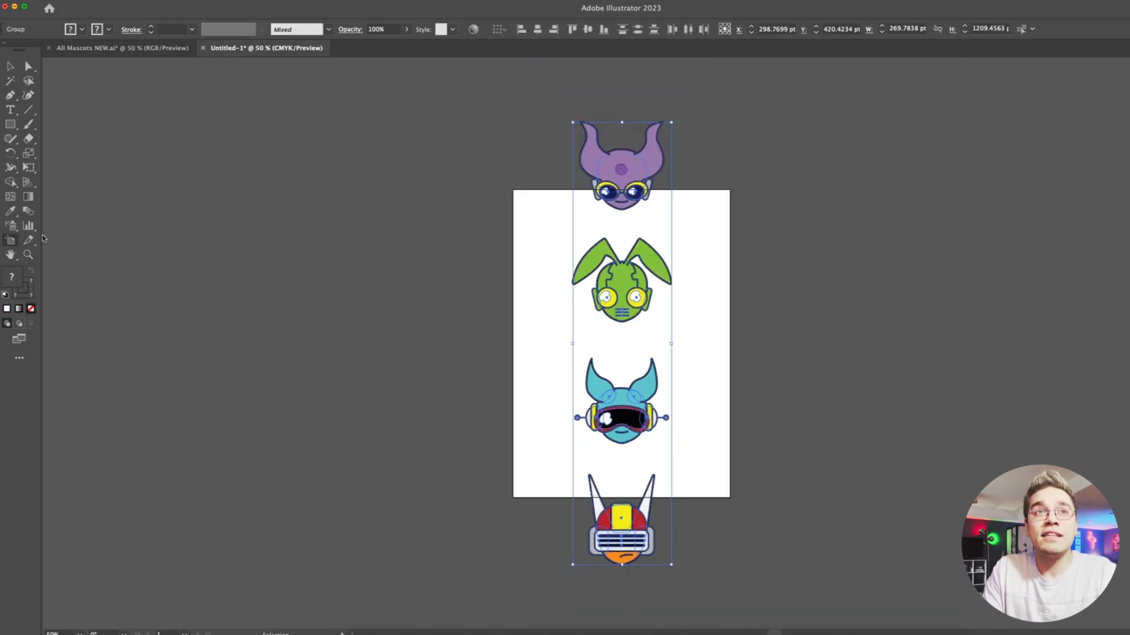
key(shift+o)
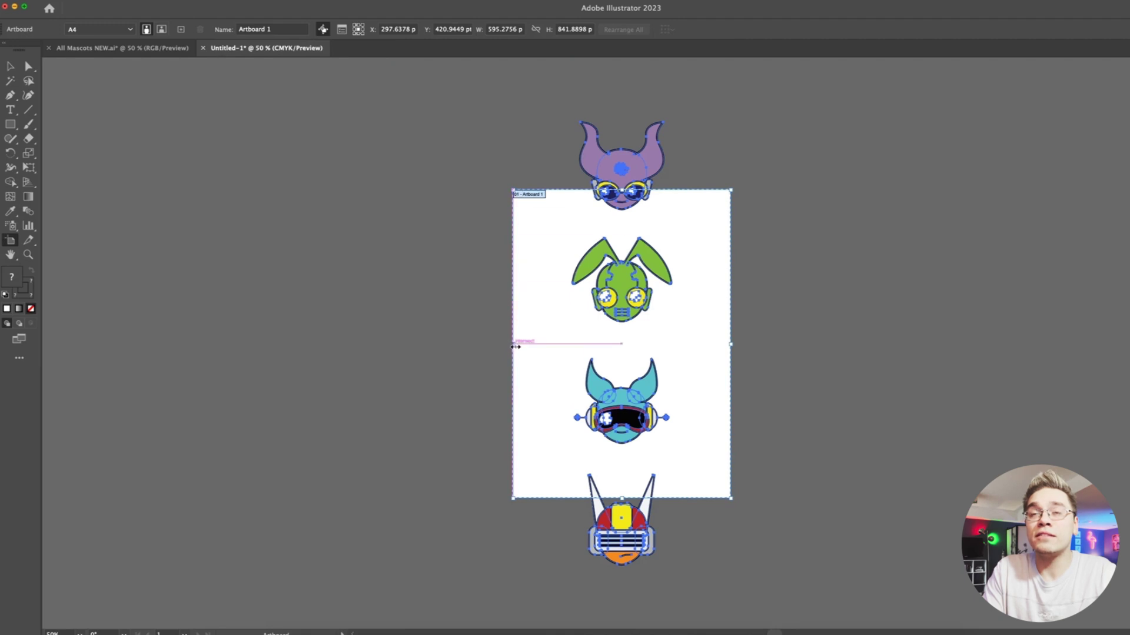
drag(516, 347, 467, 335)
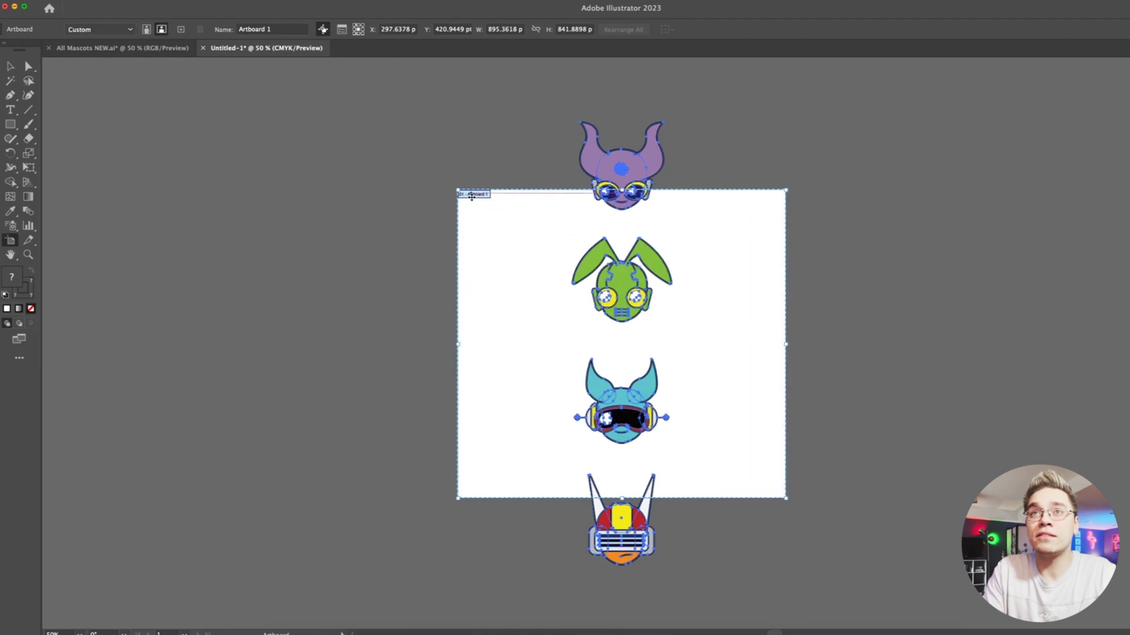
key(v)
click(436, 224)
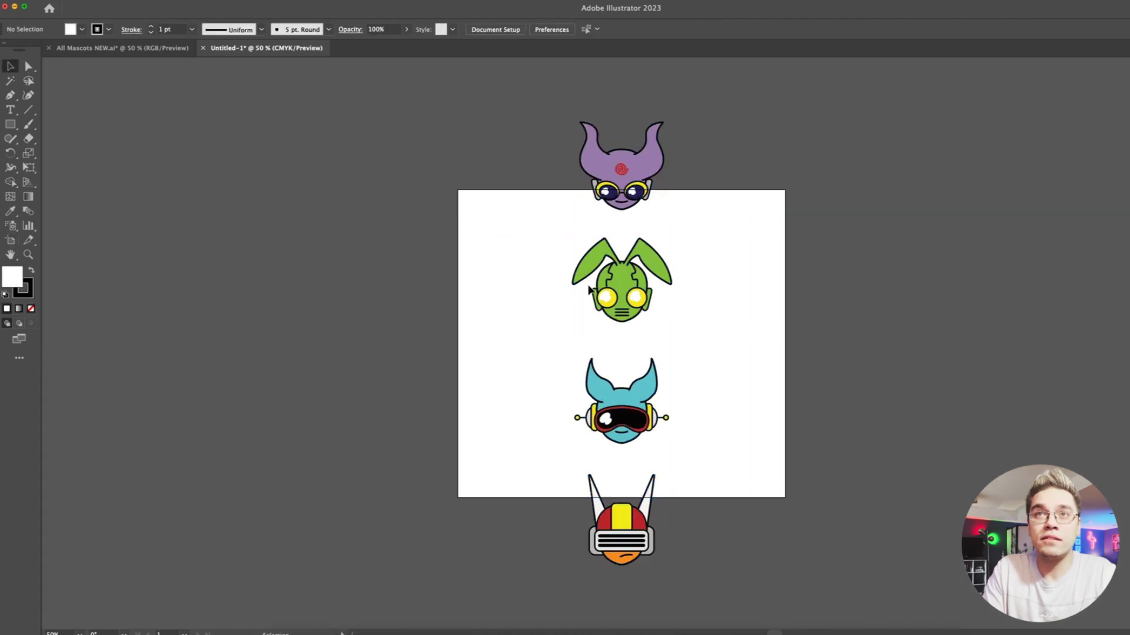
- Arrange the mascots in a two-by-two grid on the artboard: purple and light-blue above, green and helmeted below
drag(603, 284, 695, 361)
click(664, 387)
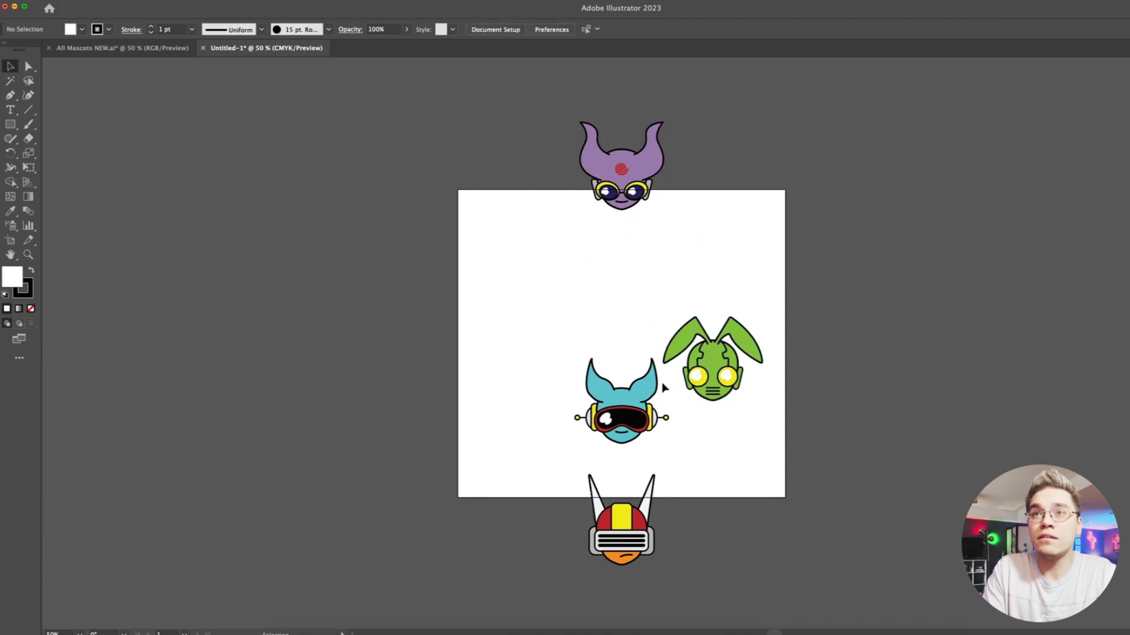
drag(625, 372, 713, 156)
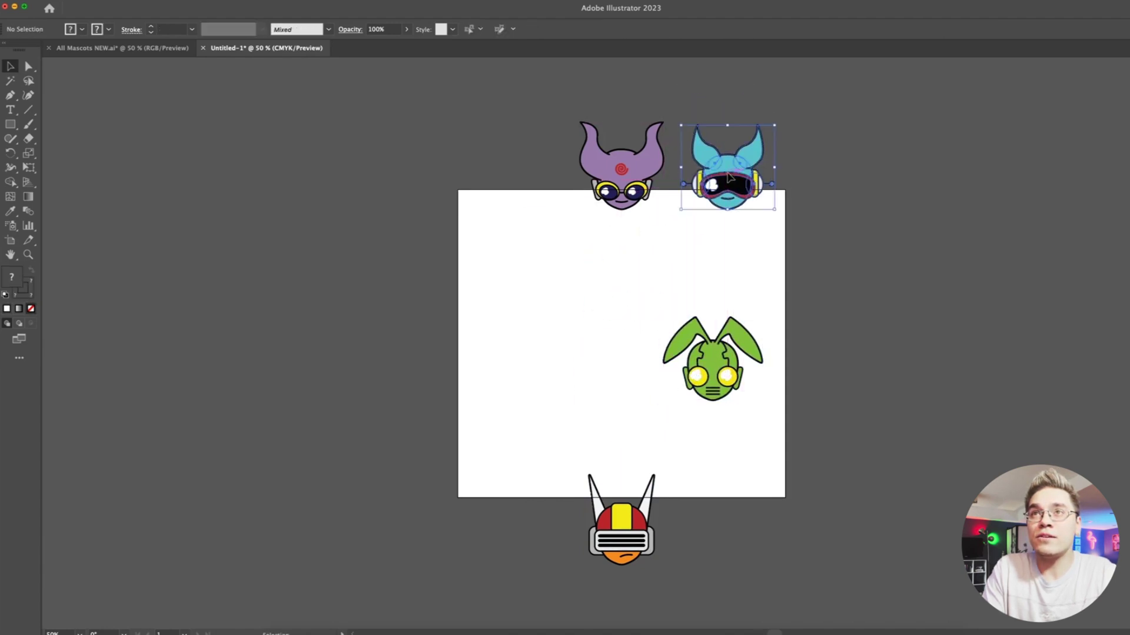
drag(628, 179, 587, 288)
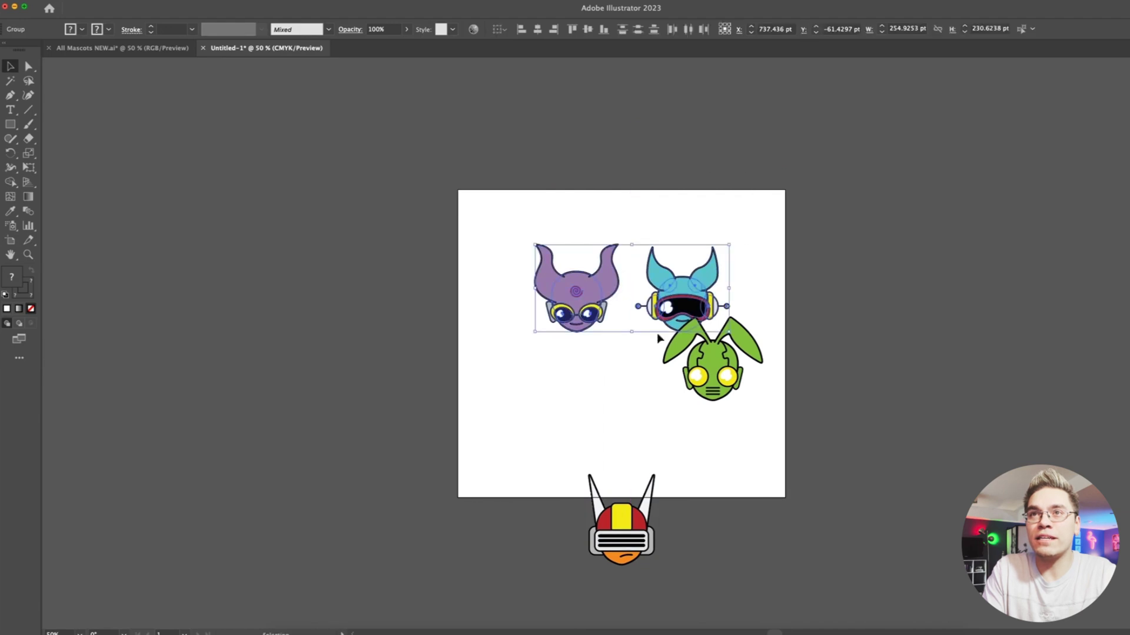
drag(704, 368, 568, 391)
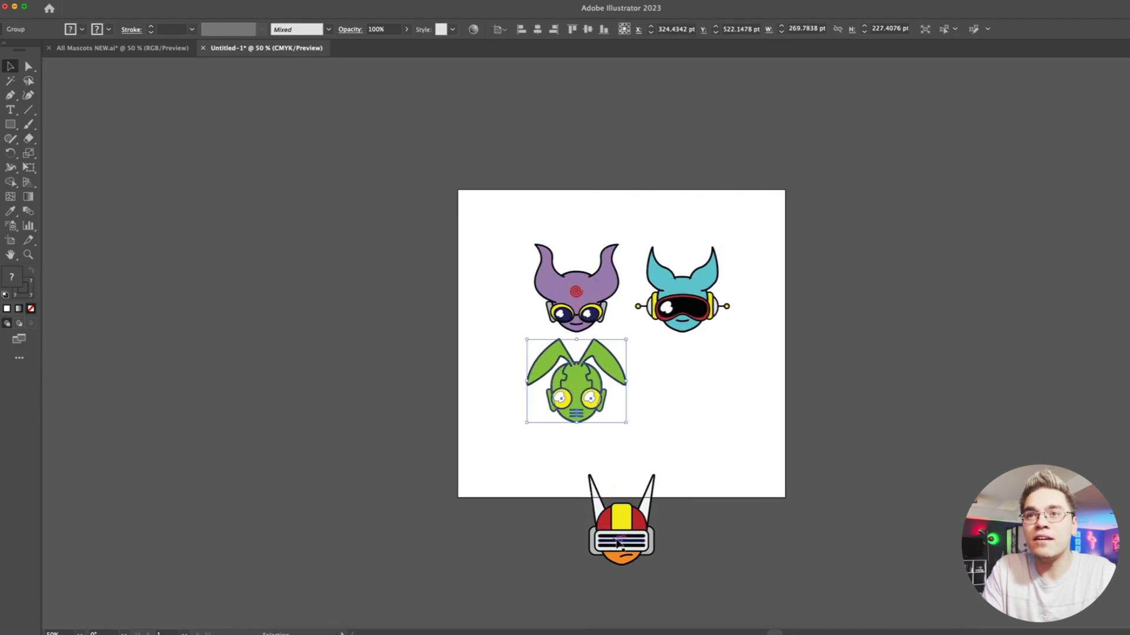
drag(612, 545, 674, 404)
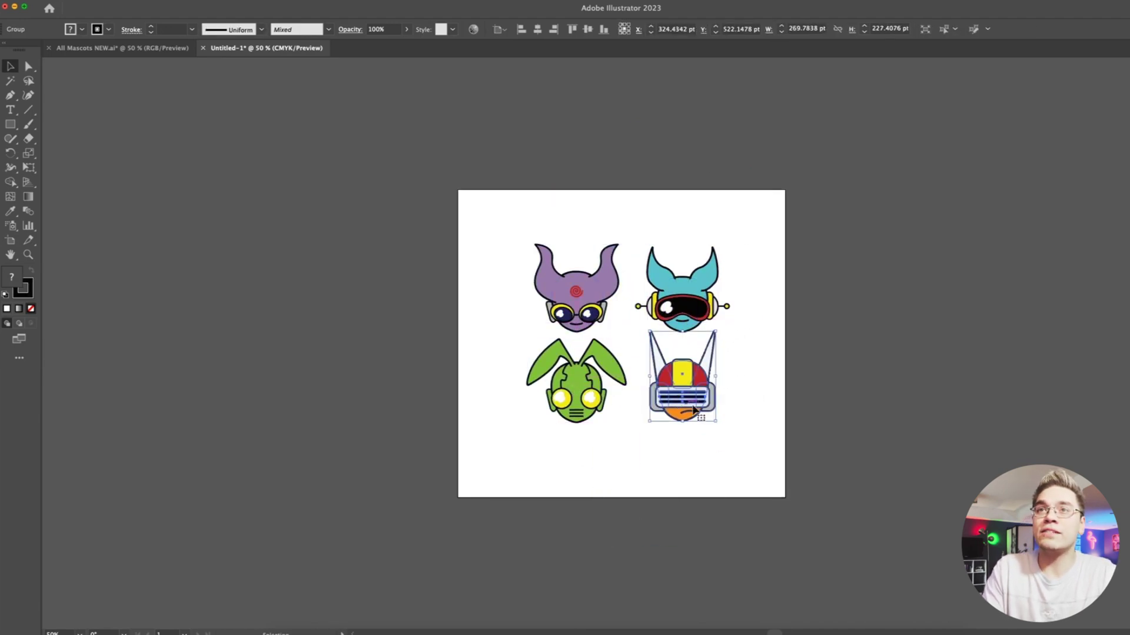
- Align the mascots horizontally by their centres within each column and by their bottom edges within each row
click(734, 447)
drag(734, 447, 674, 259)
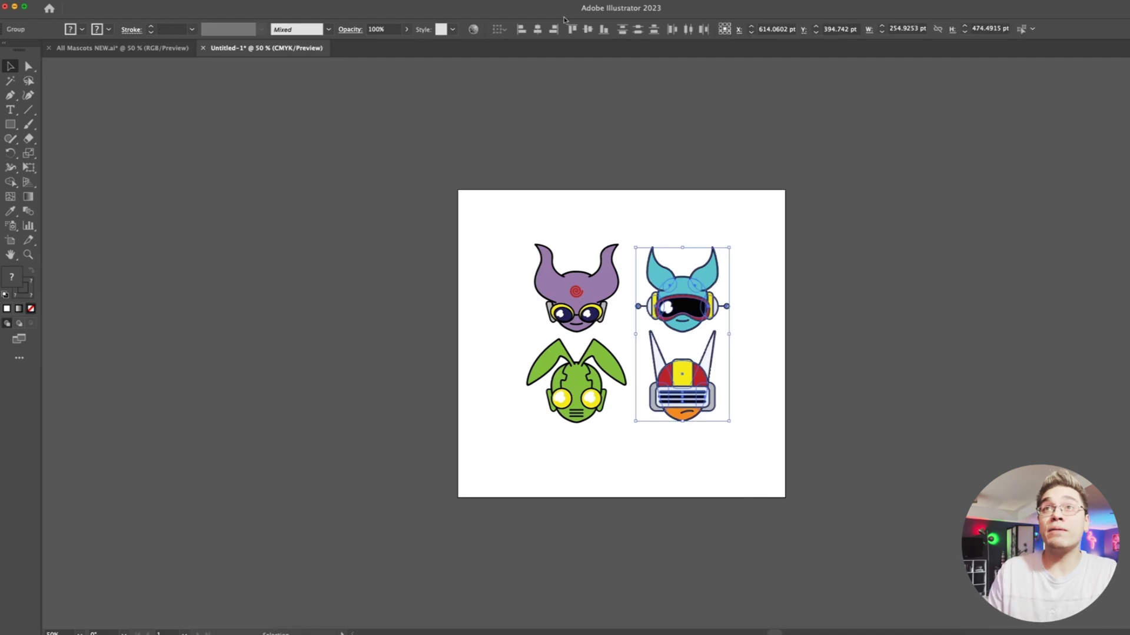
drag(556, 216, 743, 366)
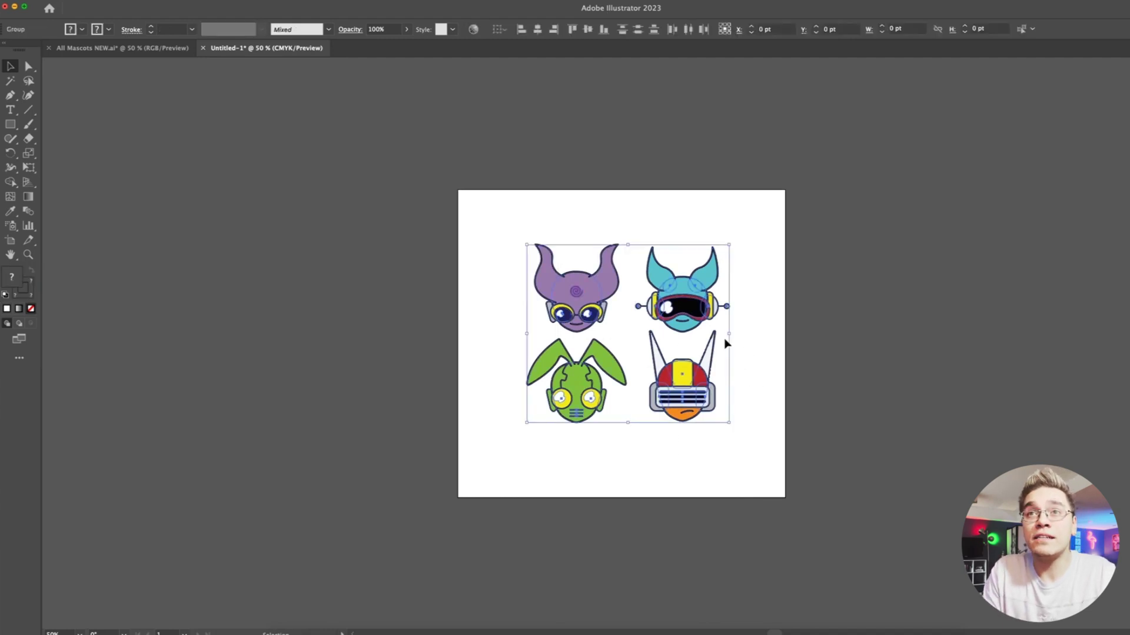
click(542, 232)
drag(585, 479, 586, 480)
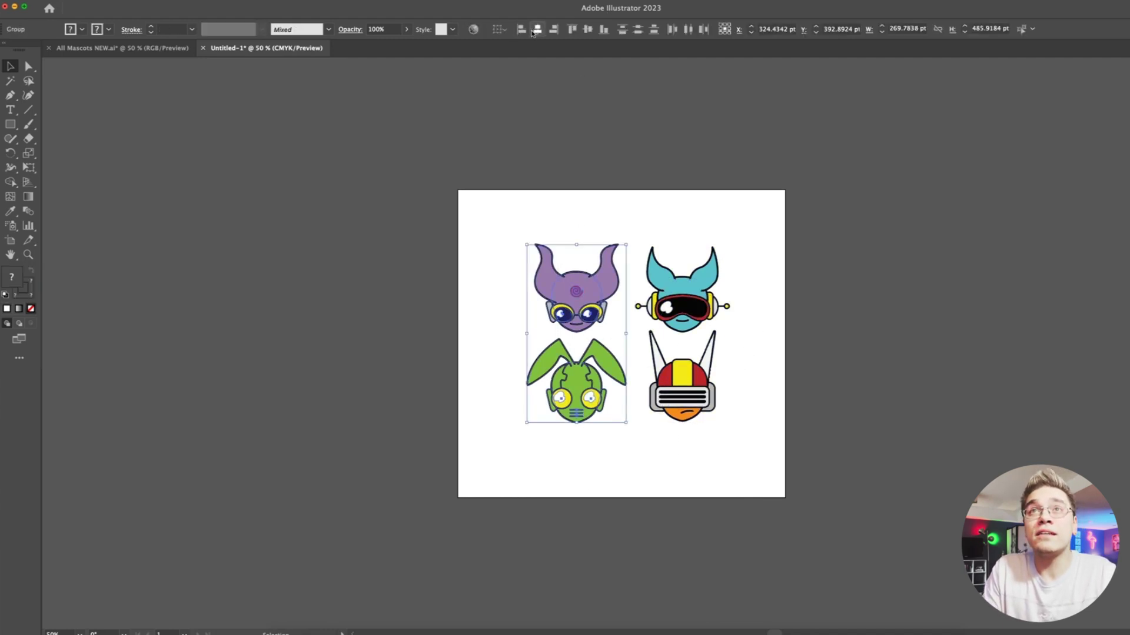
drag(502, 209, 743, 310)
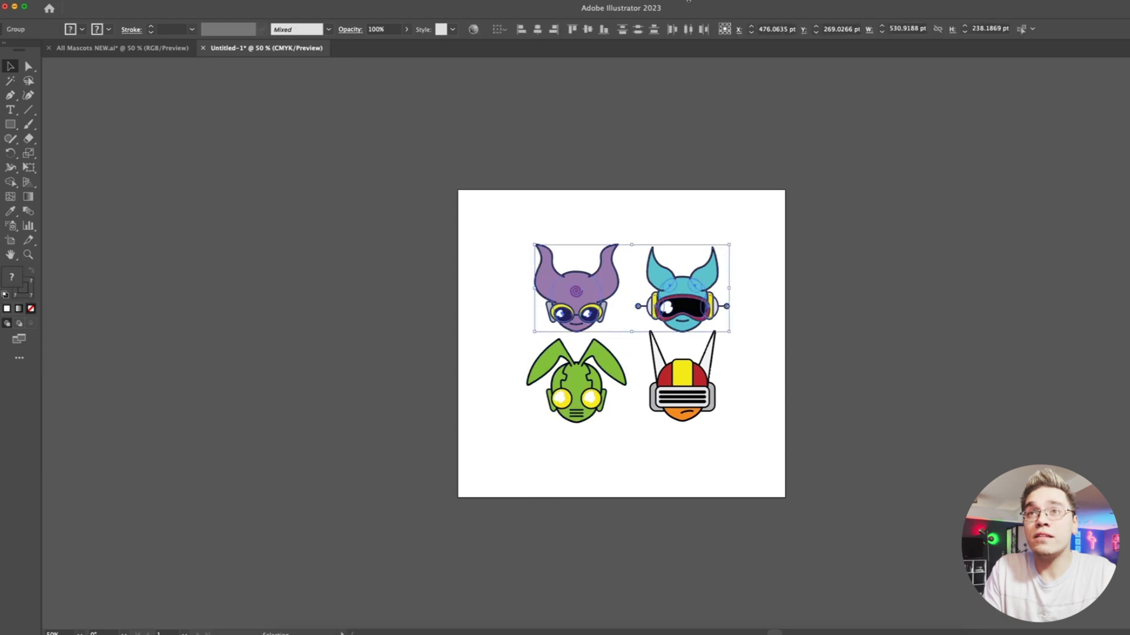
drag(564, 451, 696, 404)
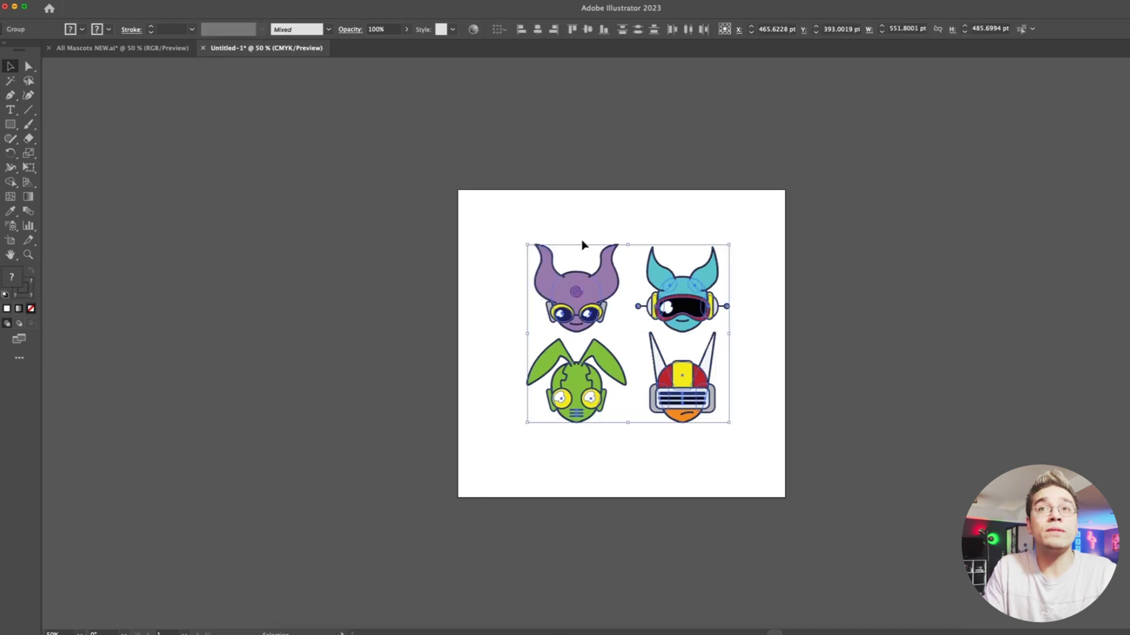
- Reposition the four mascots together toward the centre of the artboard
key(super+equal)
key(super+equal)
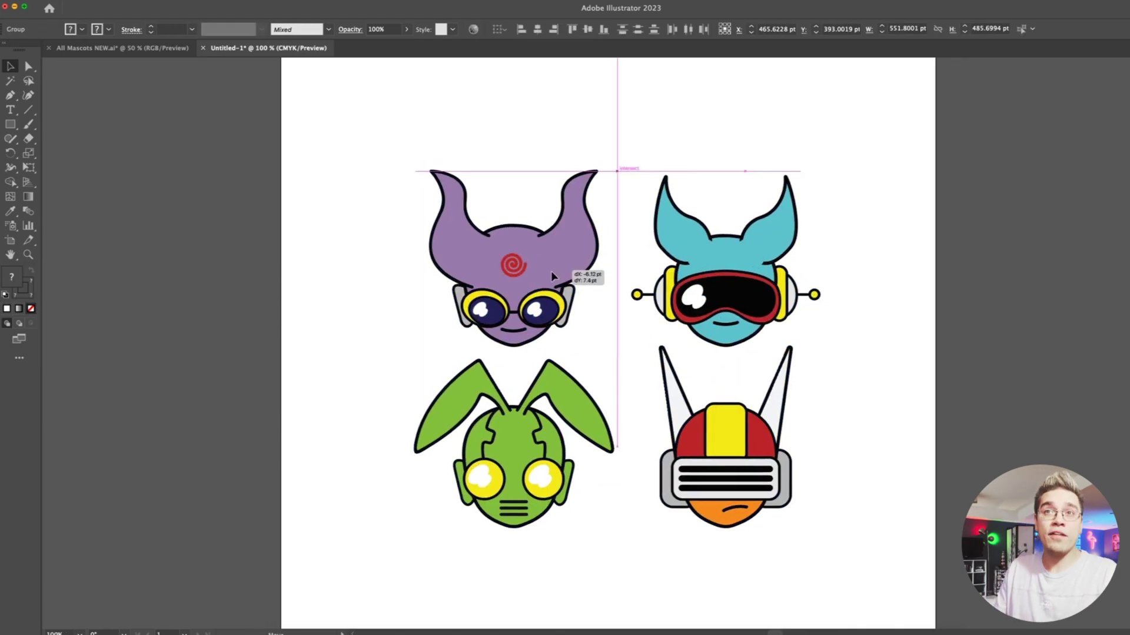
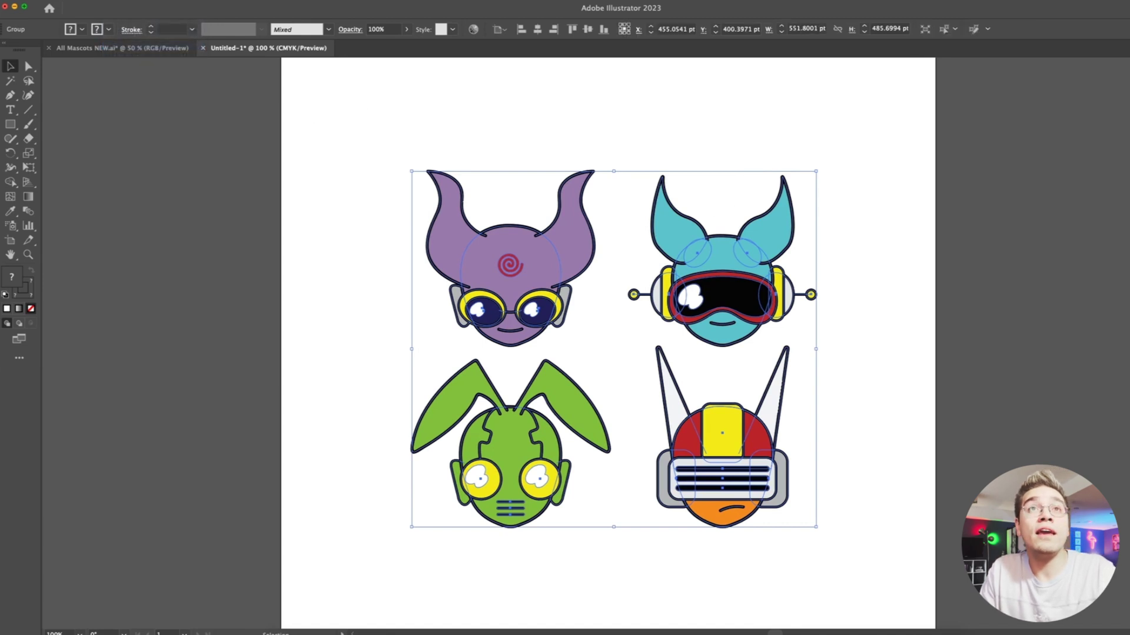
- Apply the 3D Inflate effect to the four mascots with a depth of 315 pt, inflating both sides
click(254, 1)
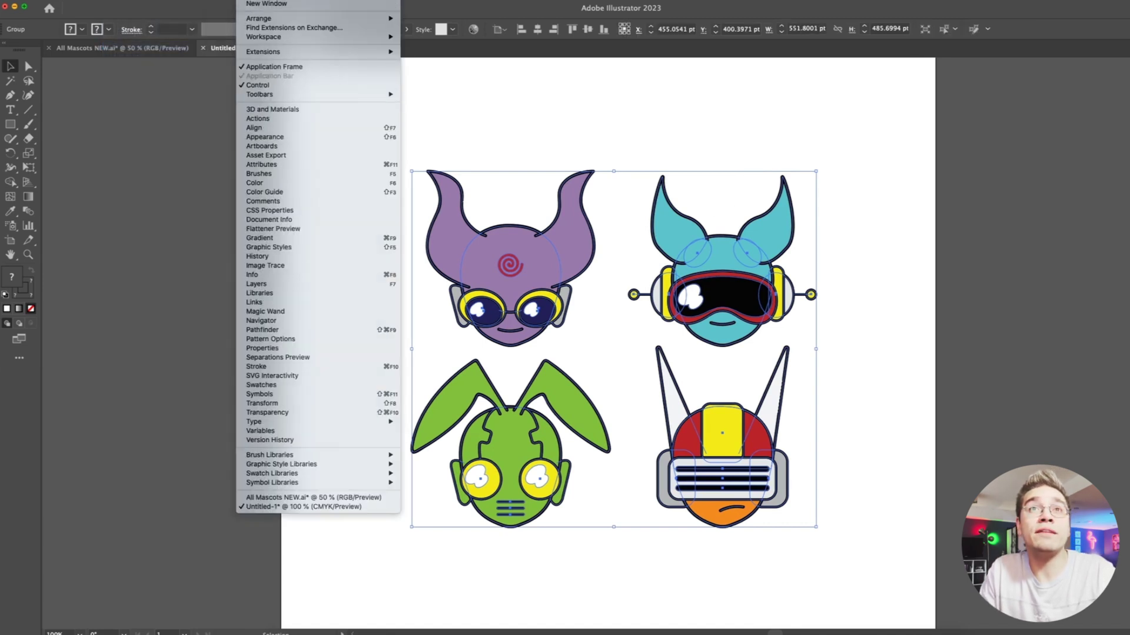
click(271, 112)
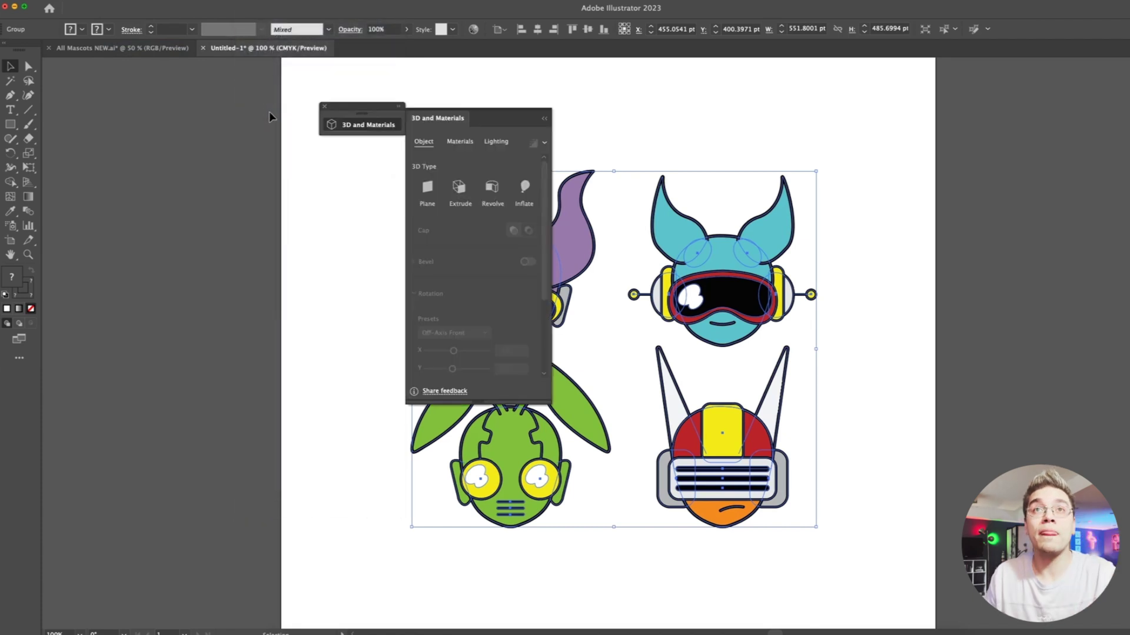
click(372, 125)
click(372, 125)
drag(506, 122, 205, 155)
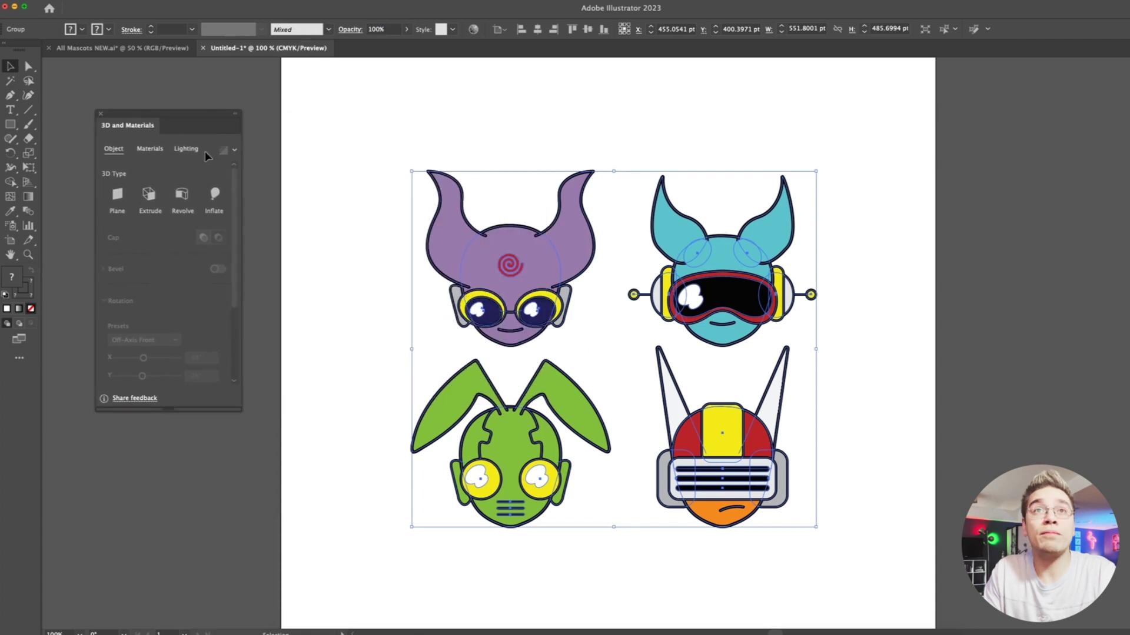
click(215, 196)
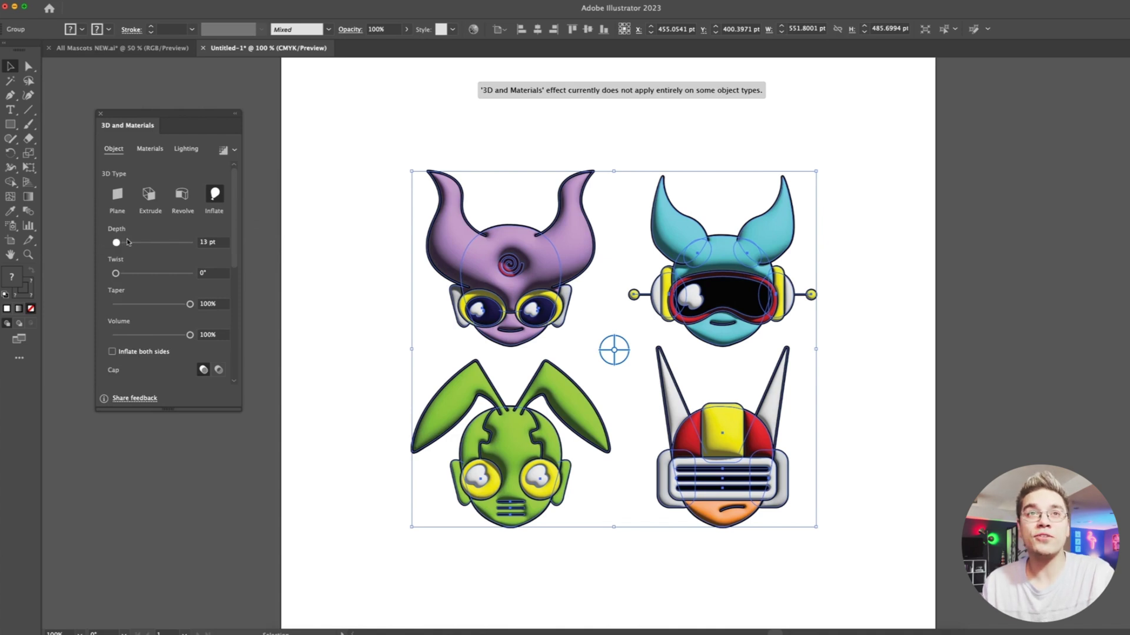
drag(128, 242, 128, 241)
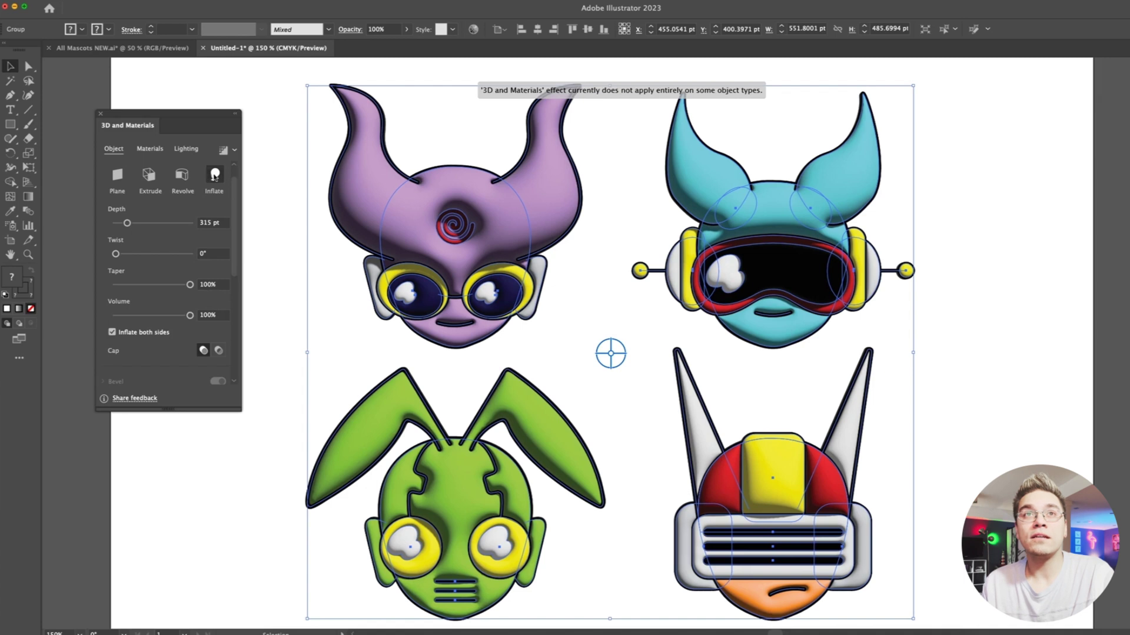
- Set the mascots' base material to metallic 0.6 and roughness 0.05
click(151, 151)
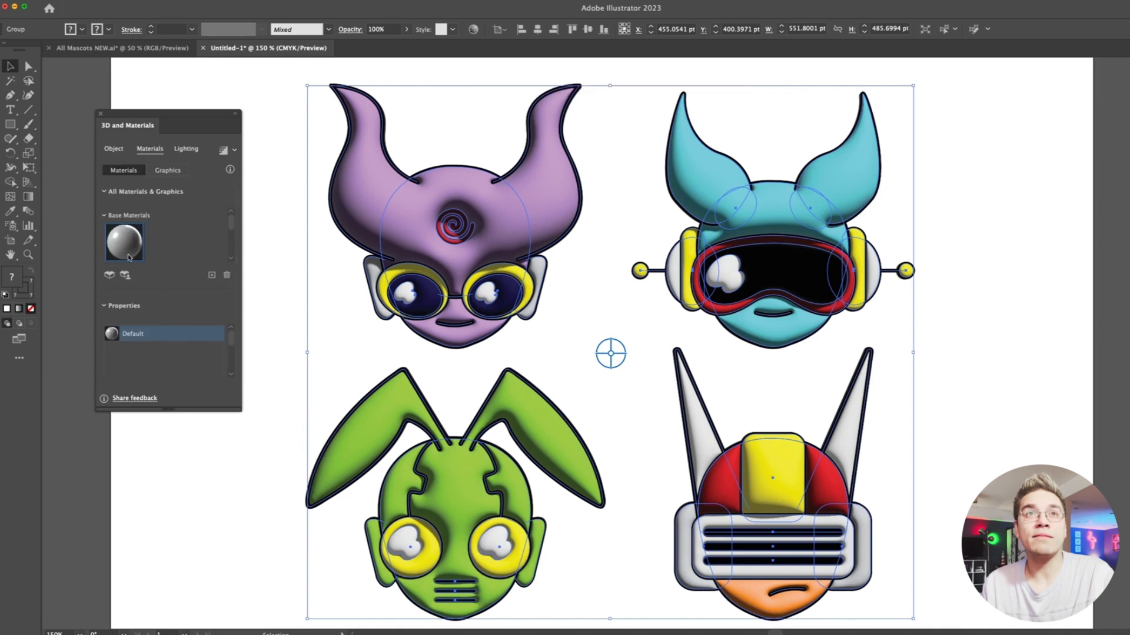
click(171, 191)
drag(113, 368, 186, 367)
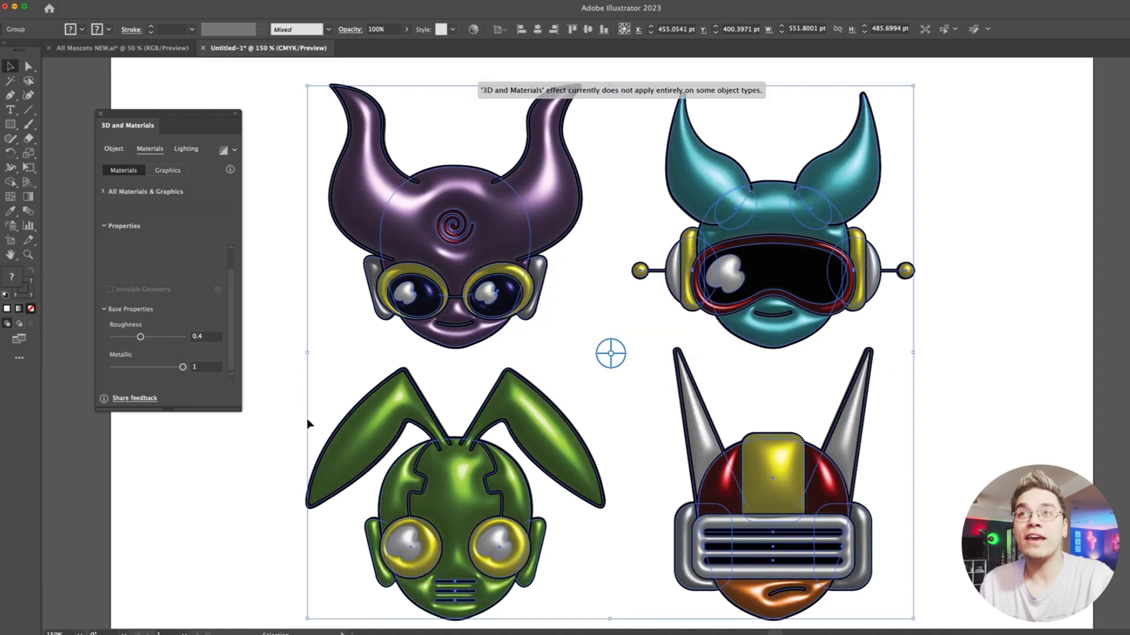
drag(169, 366, 156, 368)
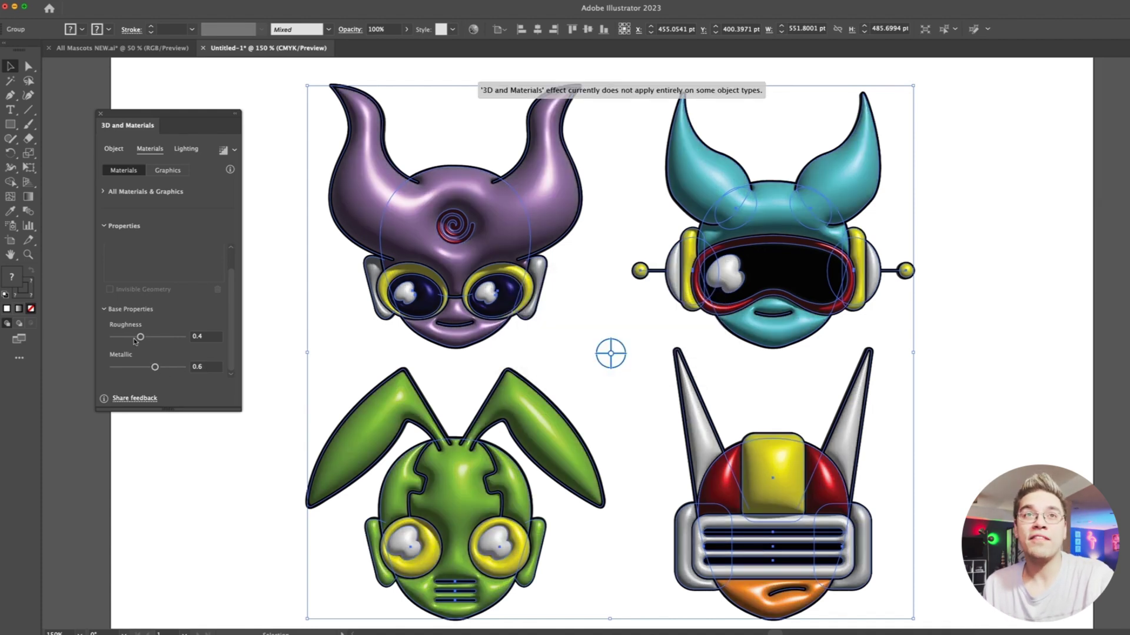
drag(140, 337, 120, 337)
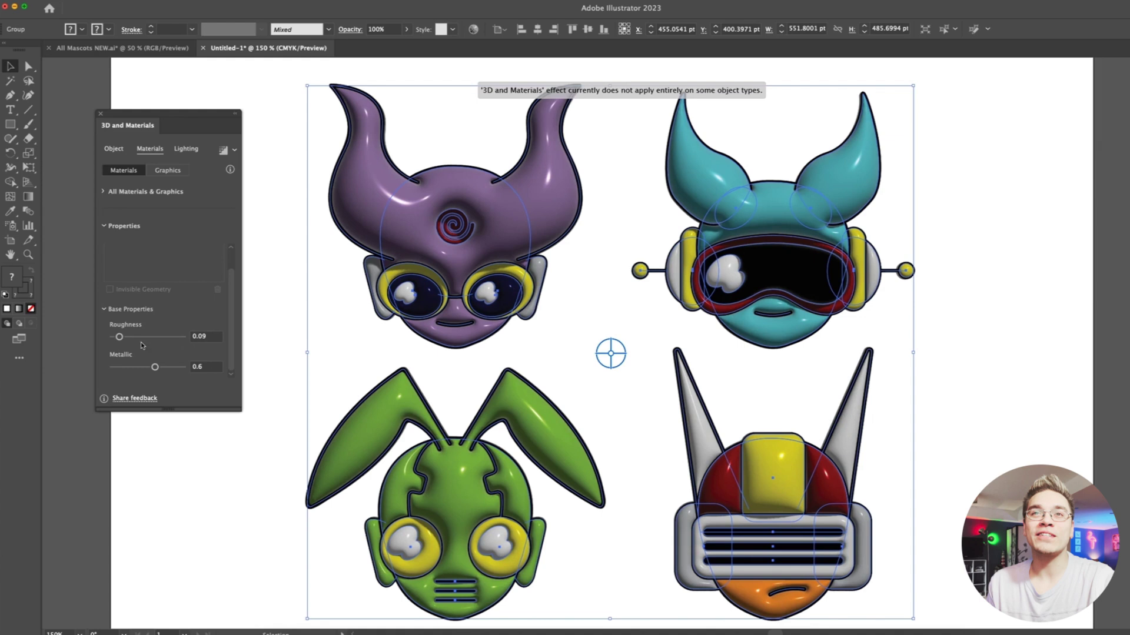
drag(120, 337, 116, 338)
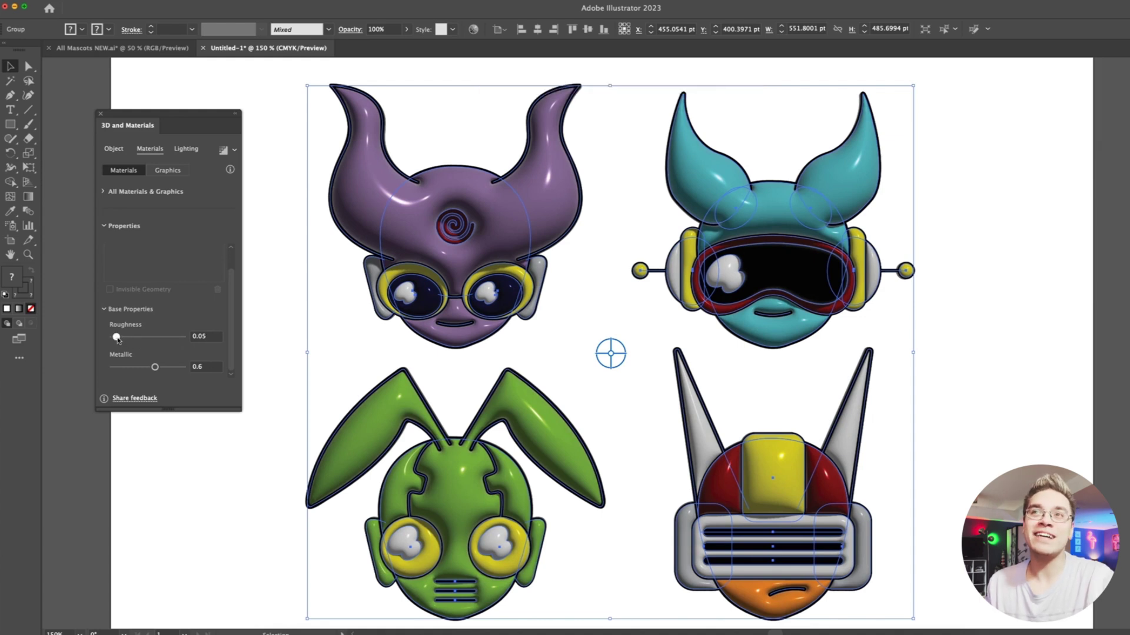
- Apply the Top Left lighting preset to all four inflated mascots
click(186, 148)
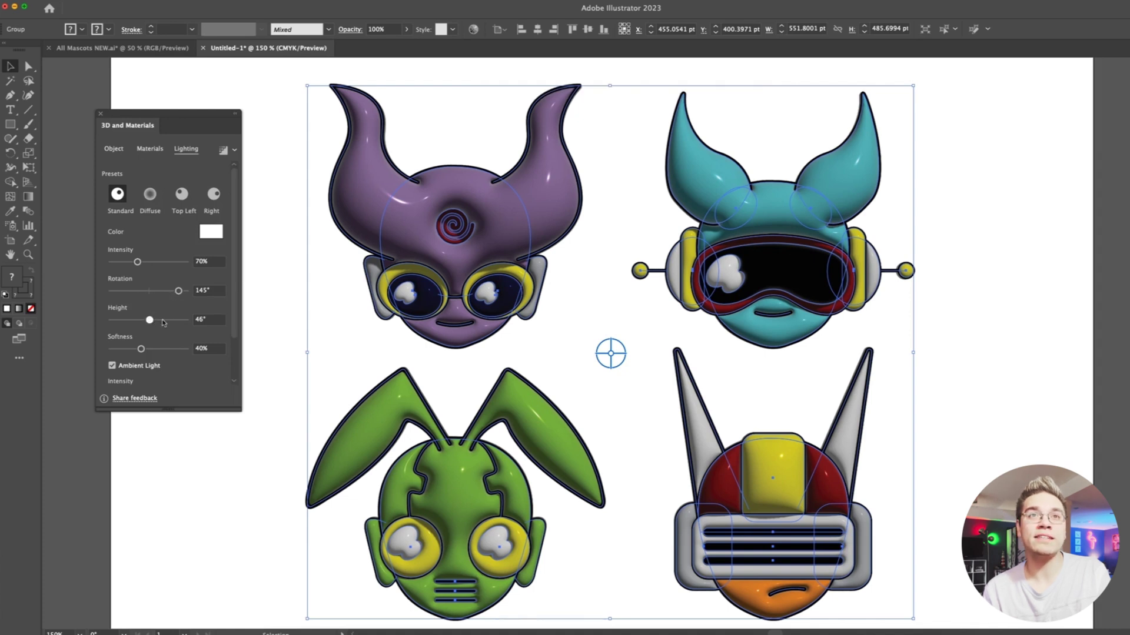
drag(168, 320, 170, 322)
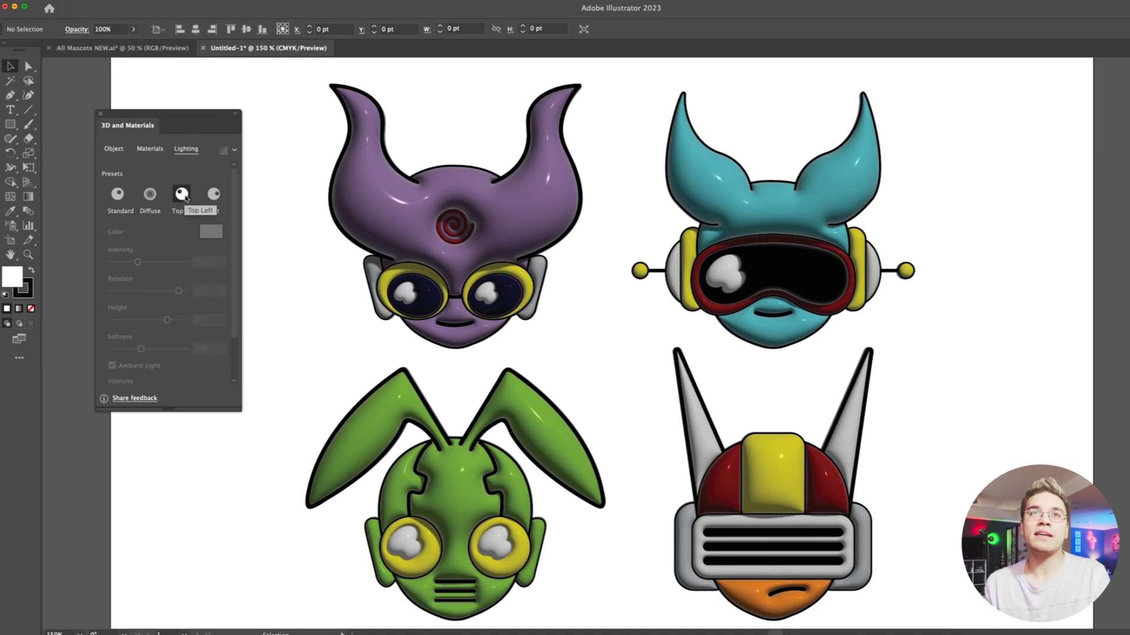
drag(318, 213, 818, 572)
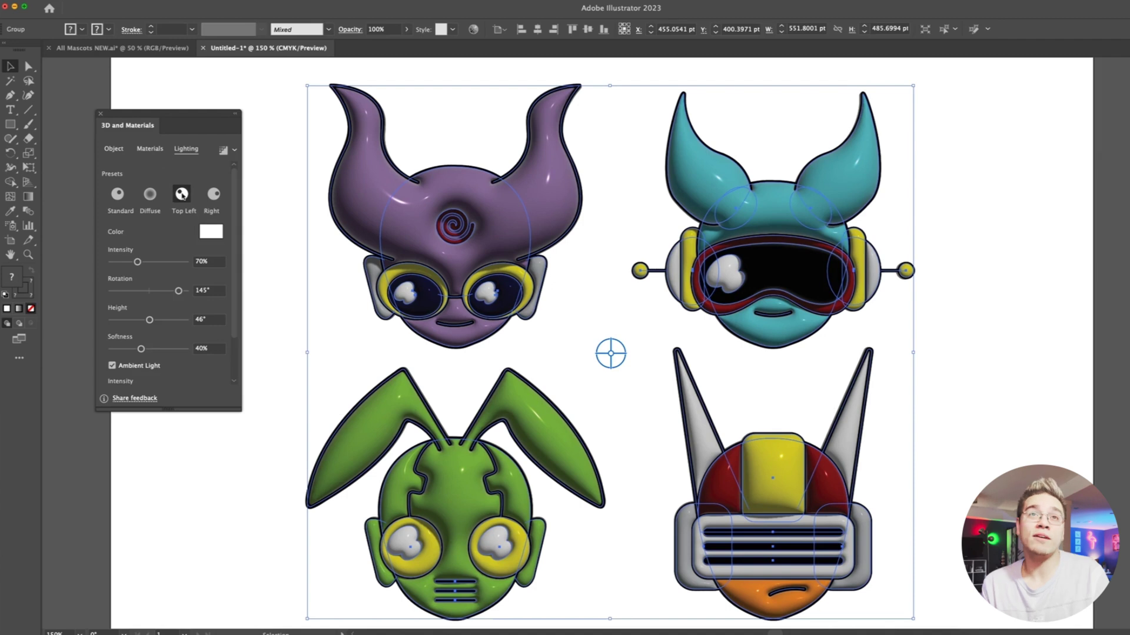
click(183, 194)
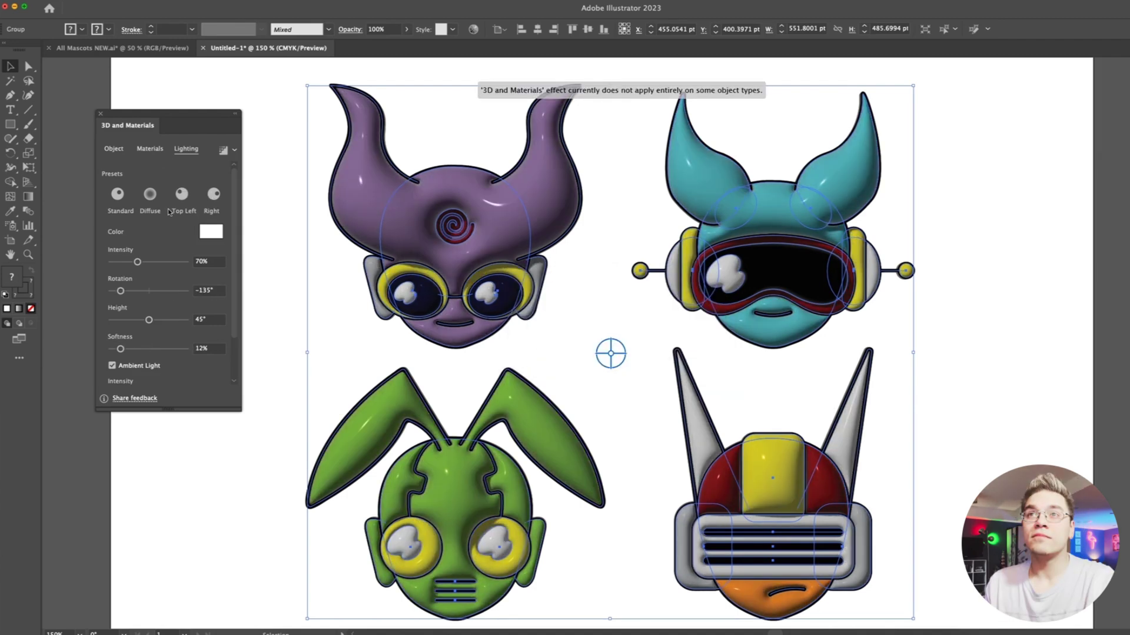
- Set the mascots' material roughness to 0.2 and their light intensity to 140%
click(140, 149)
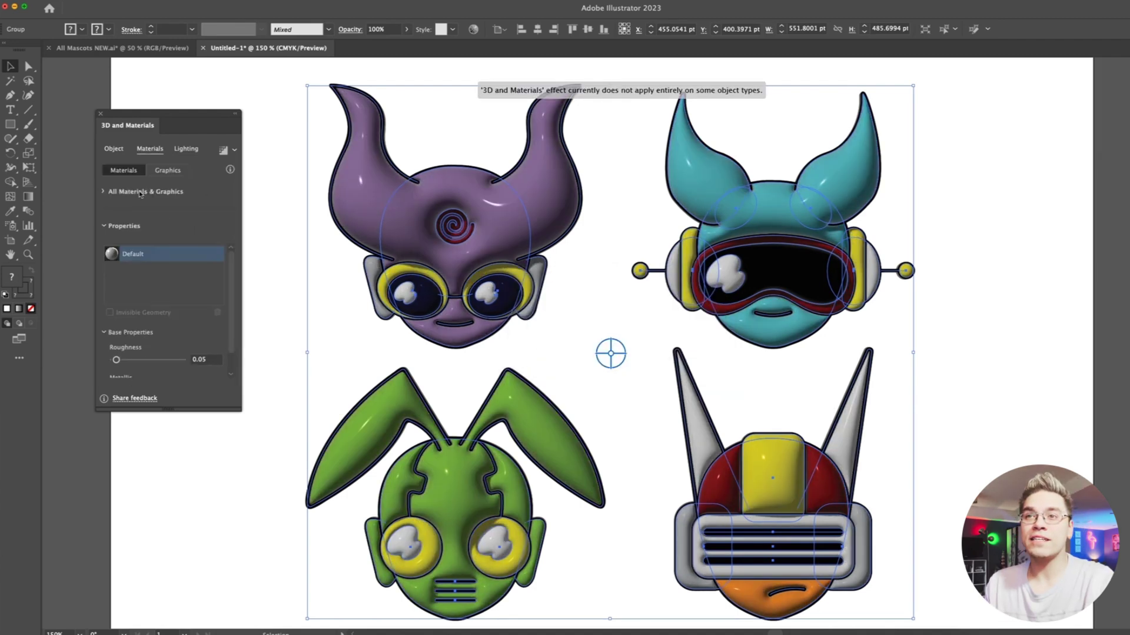
drag(117, 360, 120, 360)
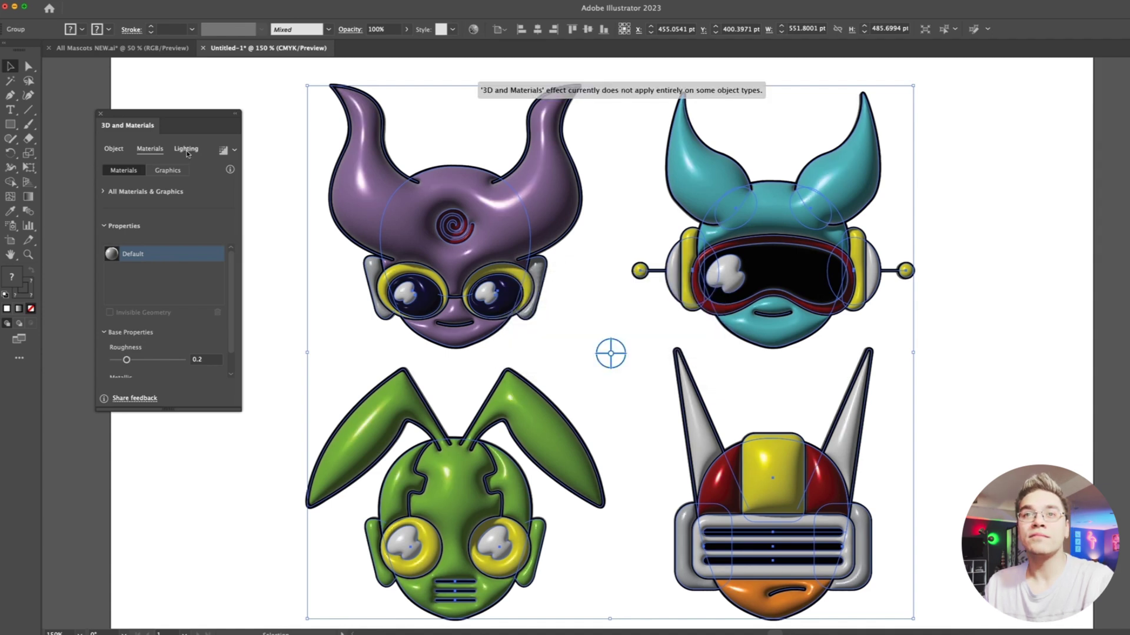
click(185, 150)
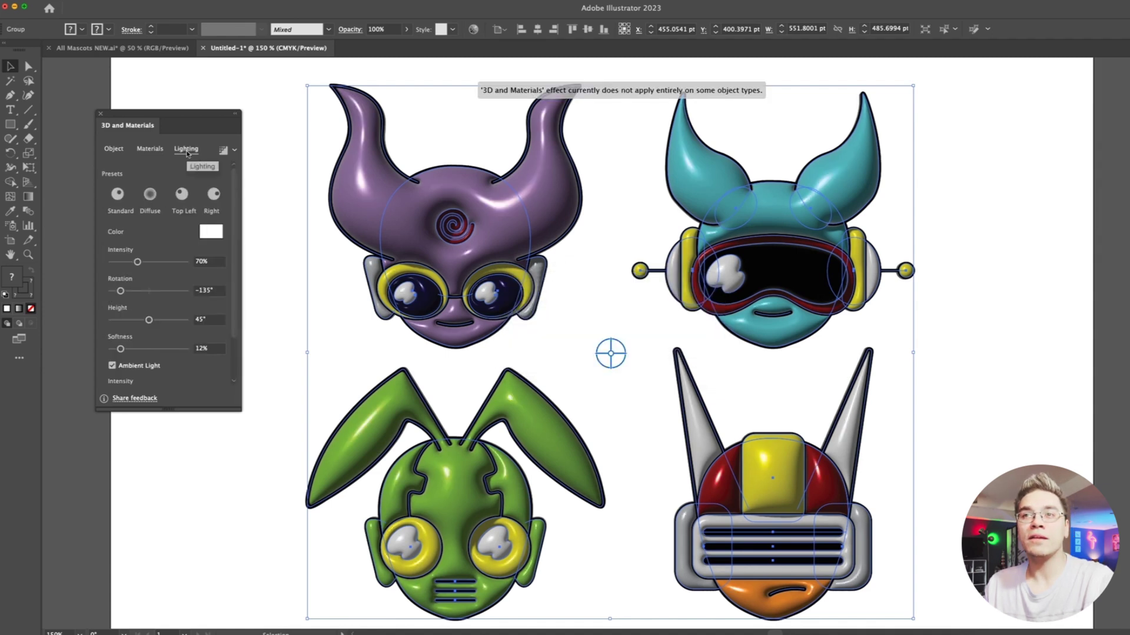
click(120, 195)
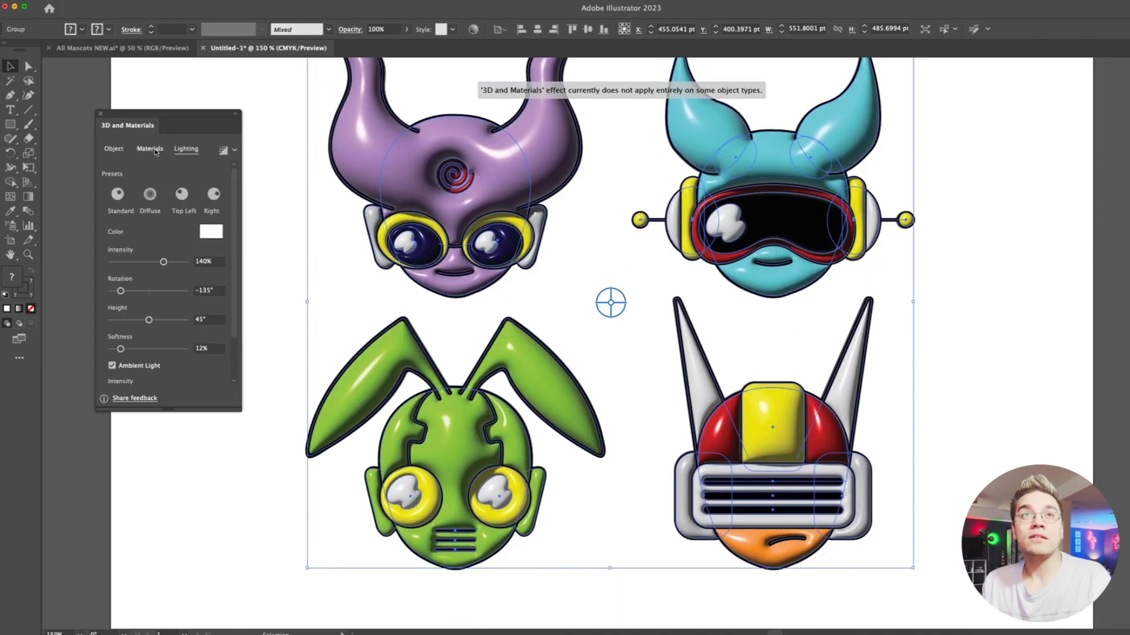
click(136, 152)
mouse_move(231, 317)
mouse_down()
mouse_move(235, 336)
mouse_move(237, 306)
mouse_up()
click(186, 149)
scroll(234, 314, down, 2)
scroll(238, 306, up, 2)
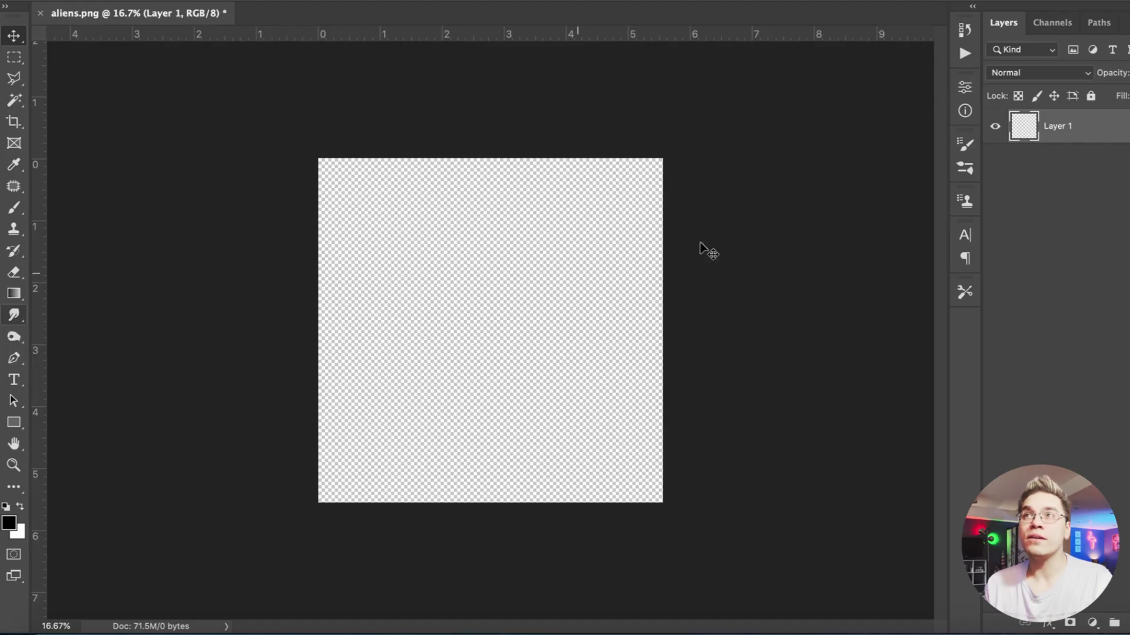
- Switch to aliens.png in Photoshop and place a black rectangle about 6.33 by 6.27 in behind the mascots, covering the canvas
click(1034, 164)
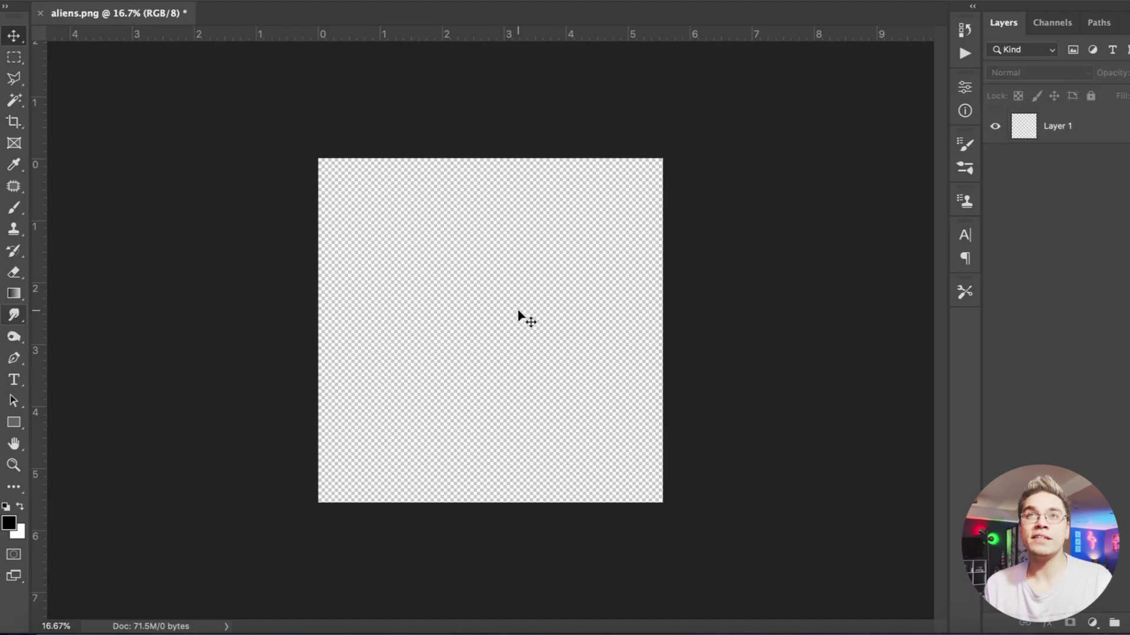
key(super+equal)
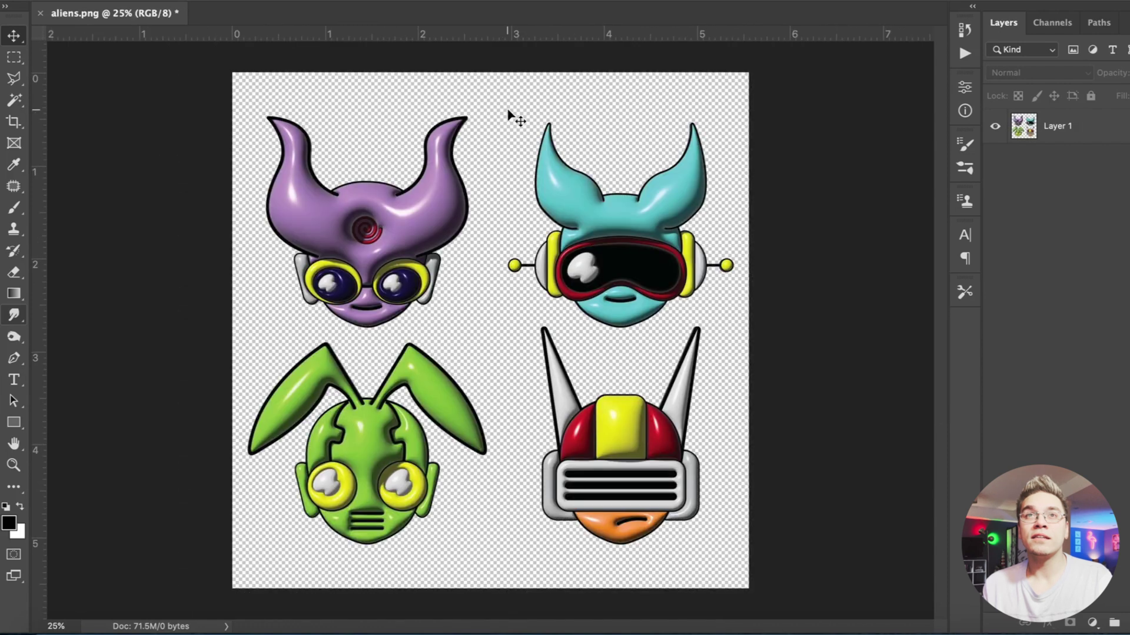
click(1098, 127)
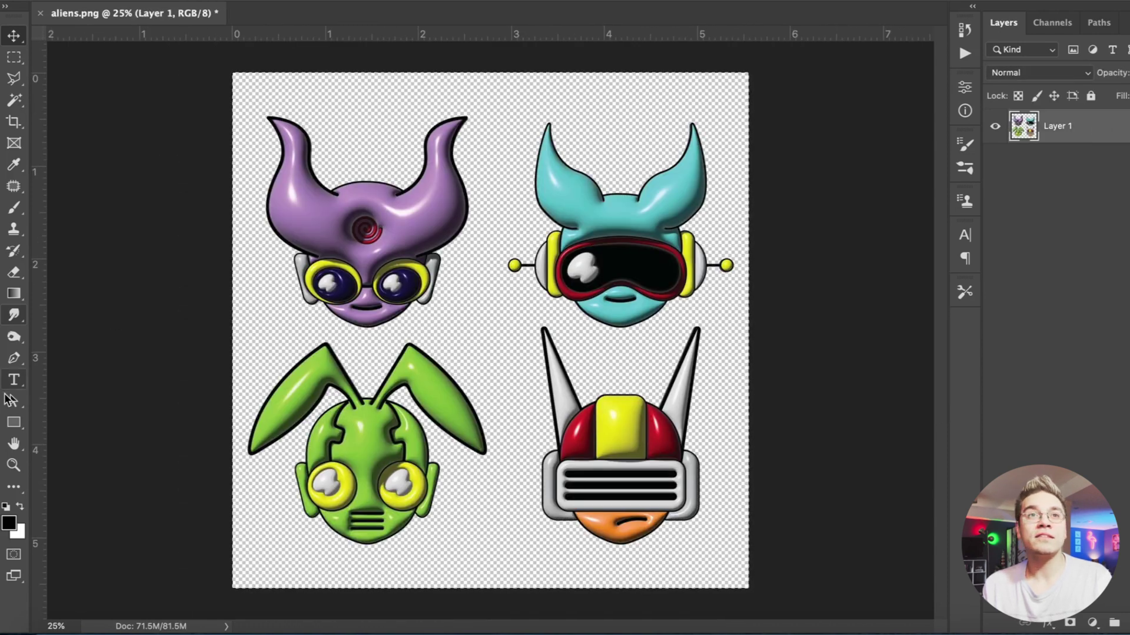
click(14, 422)
drag(203, 43, 790, 623)
click(14, 58)
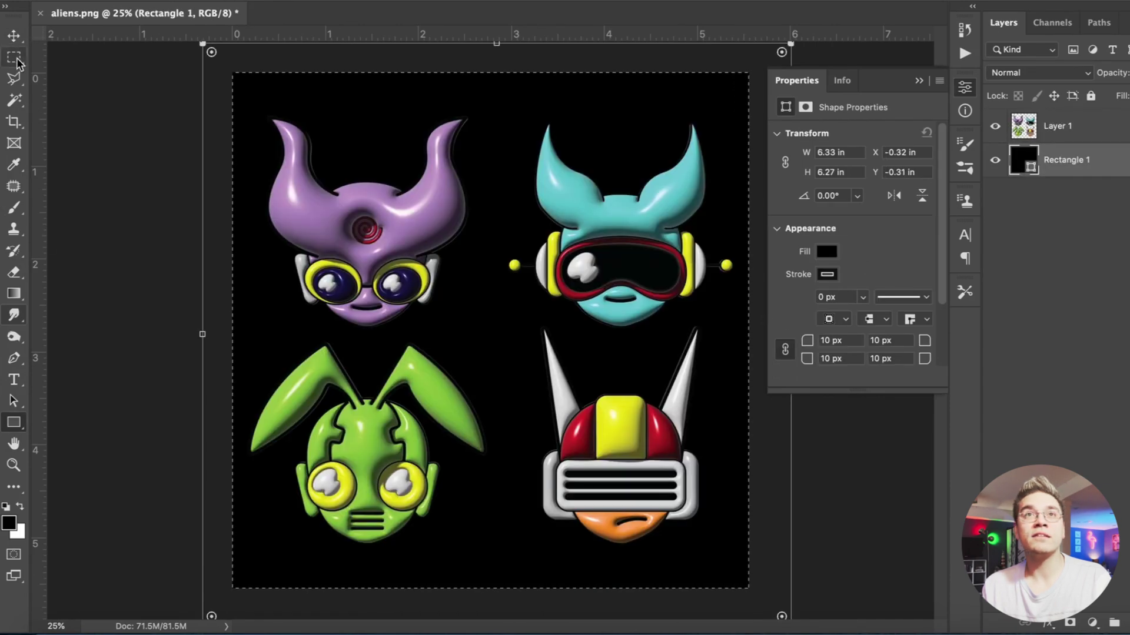
click(17, 36)
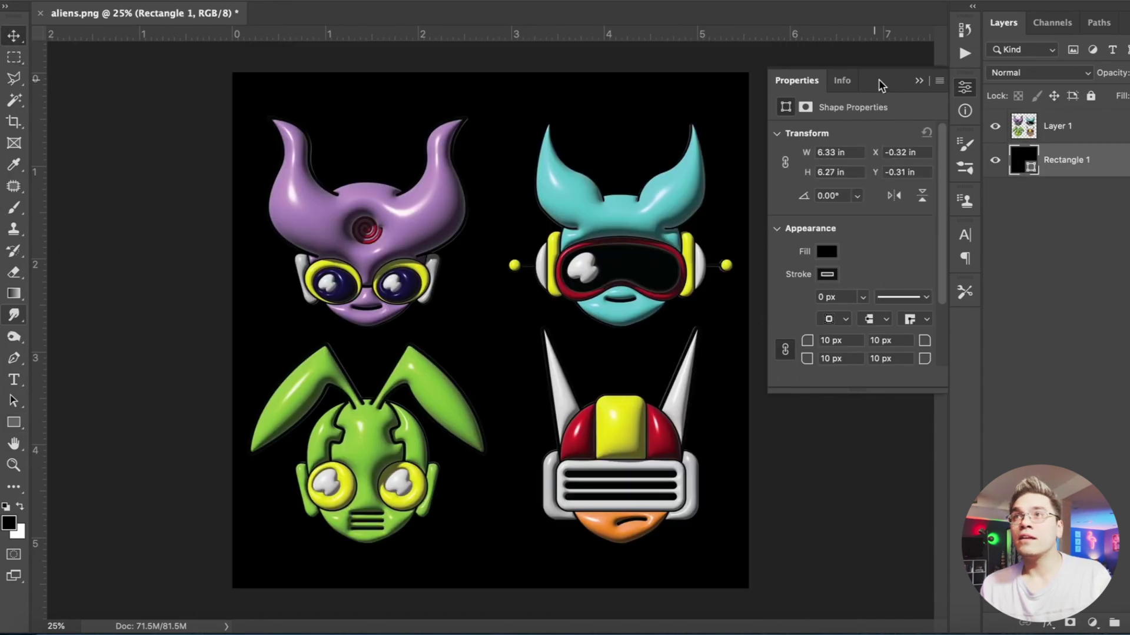
click(920, 82)
- Duplicate Layer 1 and apply the Color Halftone filter to the copy with screen angles 108, 162, 90 and 45 degrees
click(1097, 140)
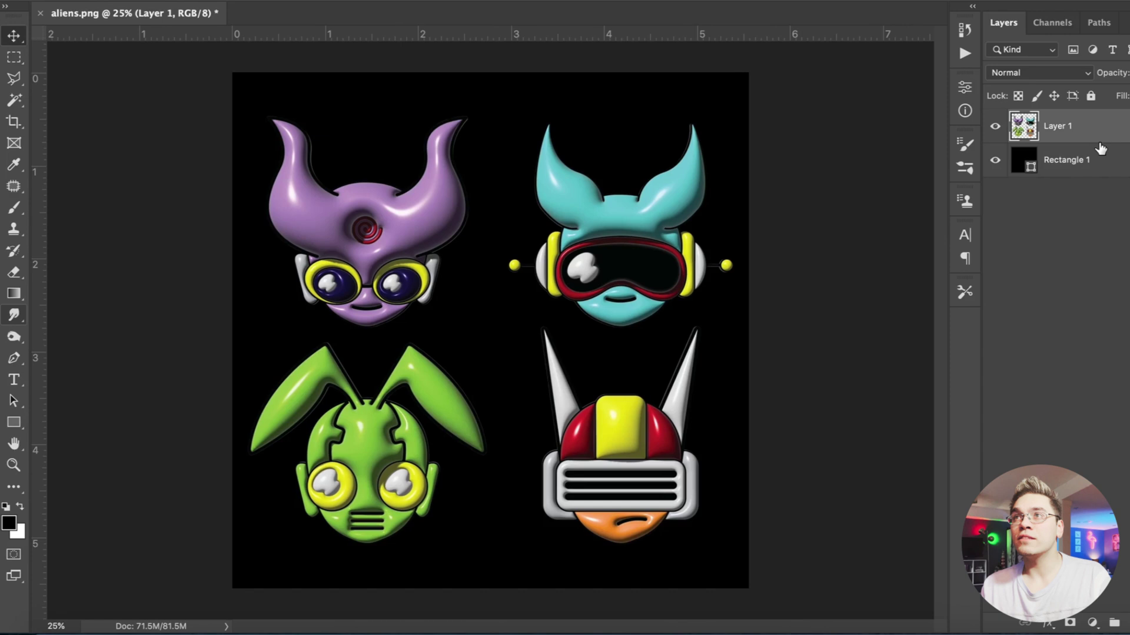
key(ctrl+j)
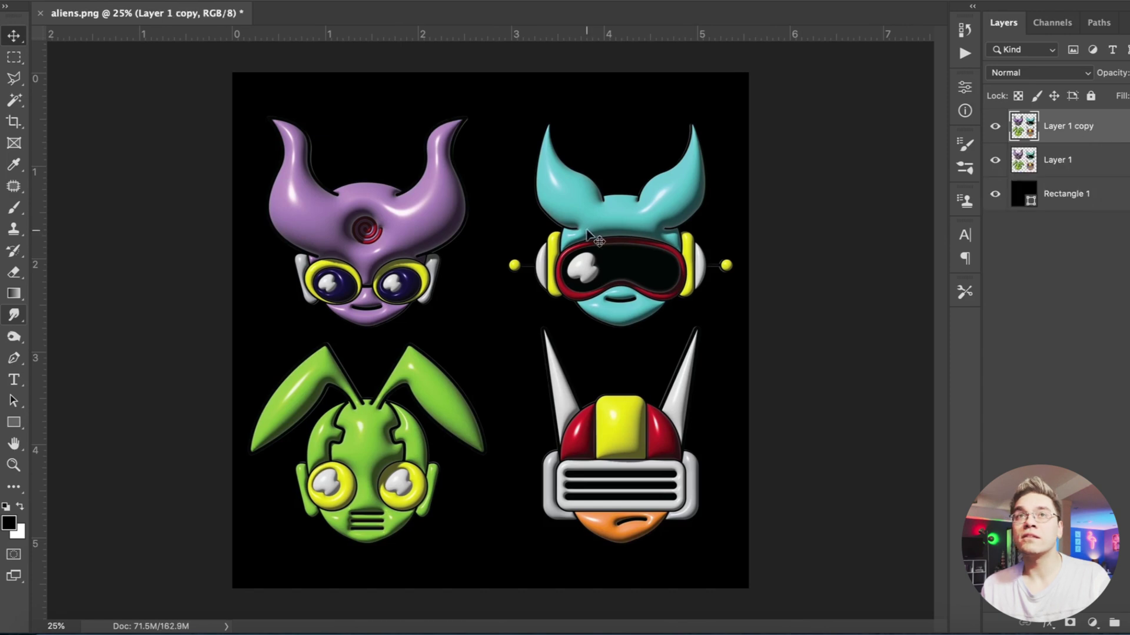
click(339, 1)
mouse_move(383, 0)
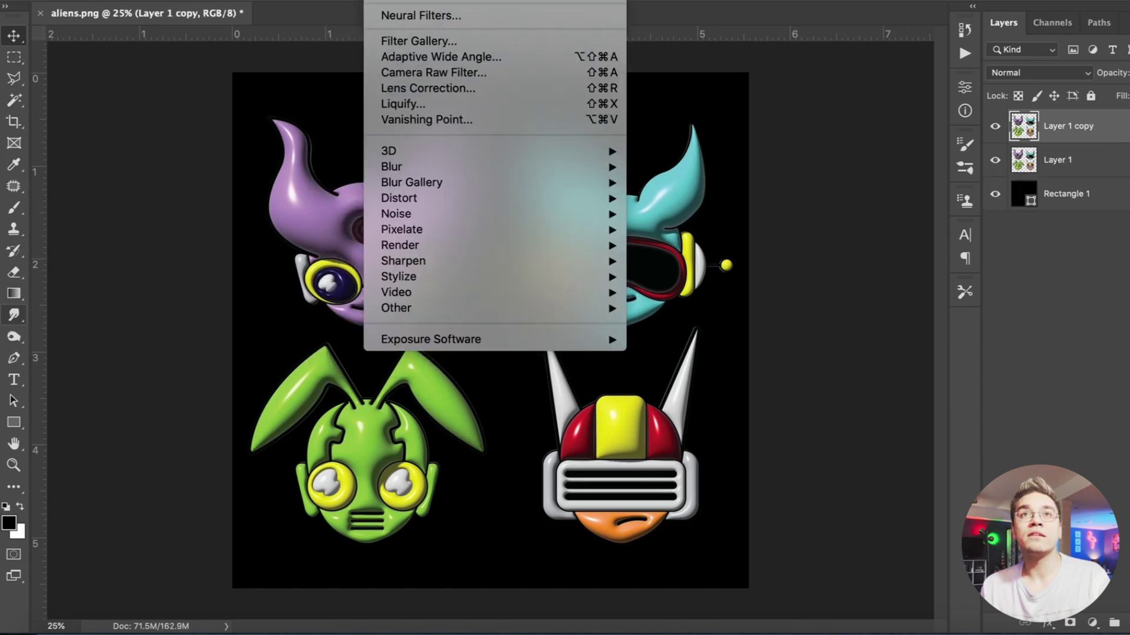
mouse_move(430, 231)
click(693, 231)
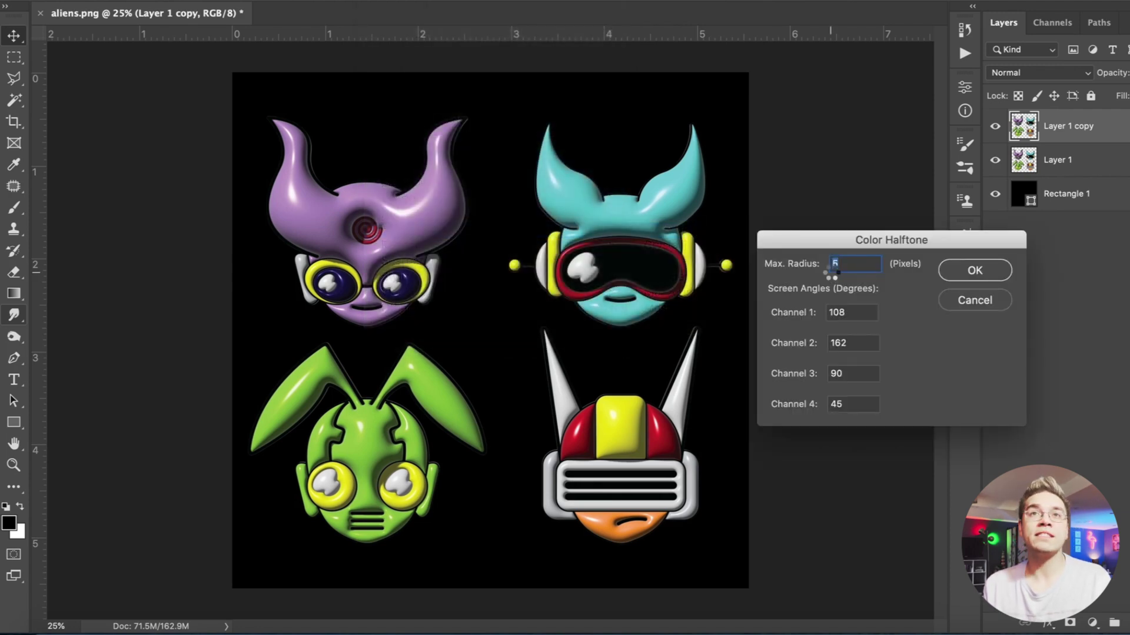
key(Return)
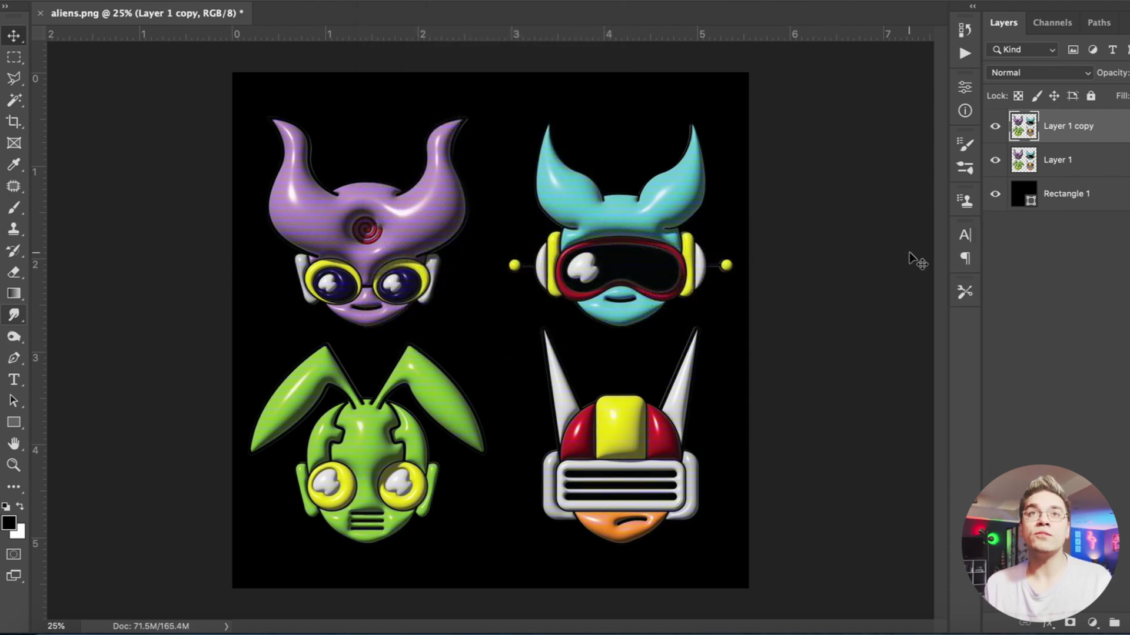
- Inspect the halftone dots up close and lower the halftone copy's opacity, trying 50% and 35%
key(f)
key(ctrl+plus)
key(ctrl+plus)
key(ctrl+plus)
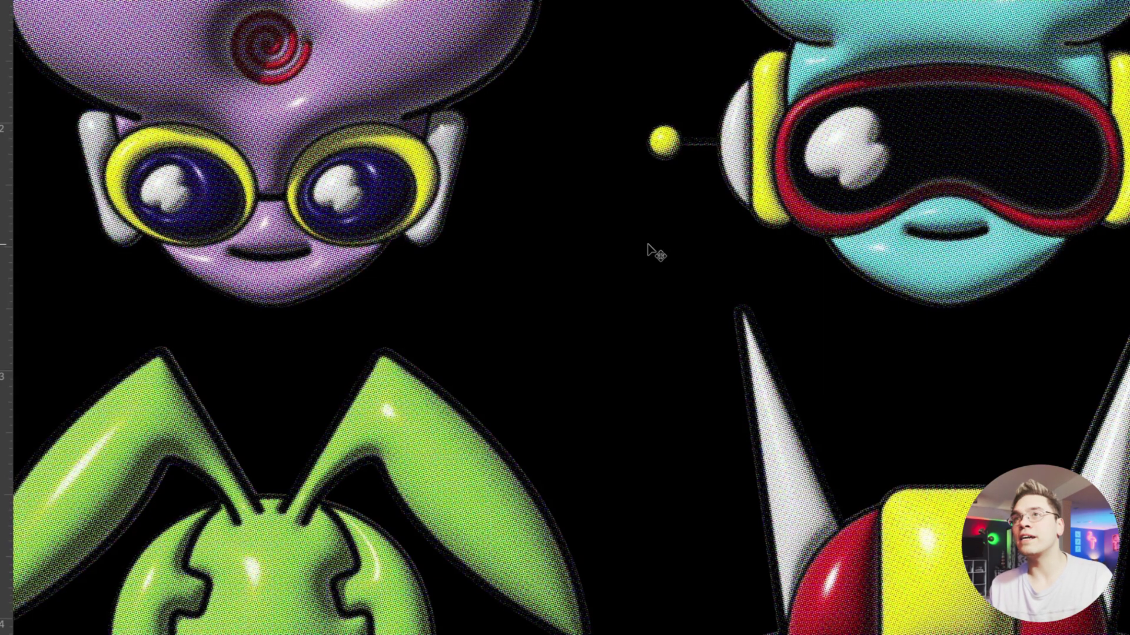
key(f)
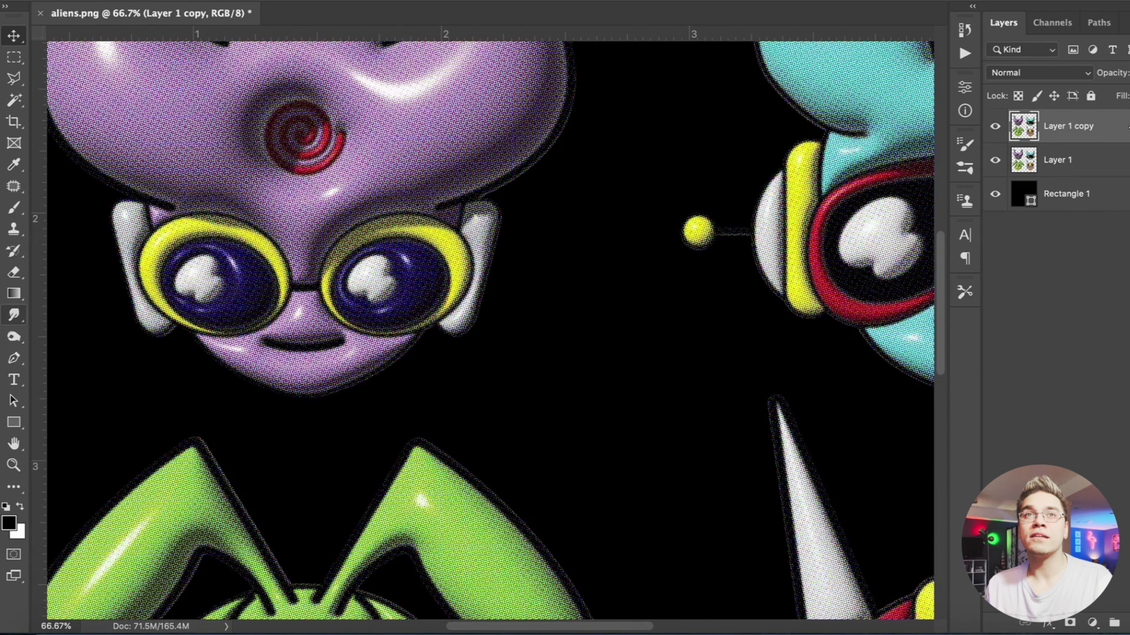
double_click(1128, 127)
text(50)
key(Return)
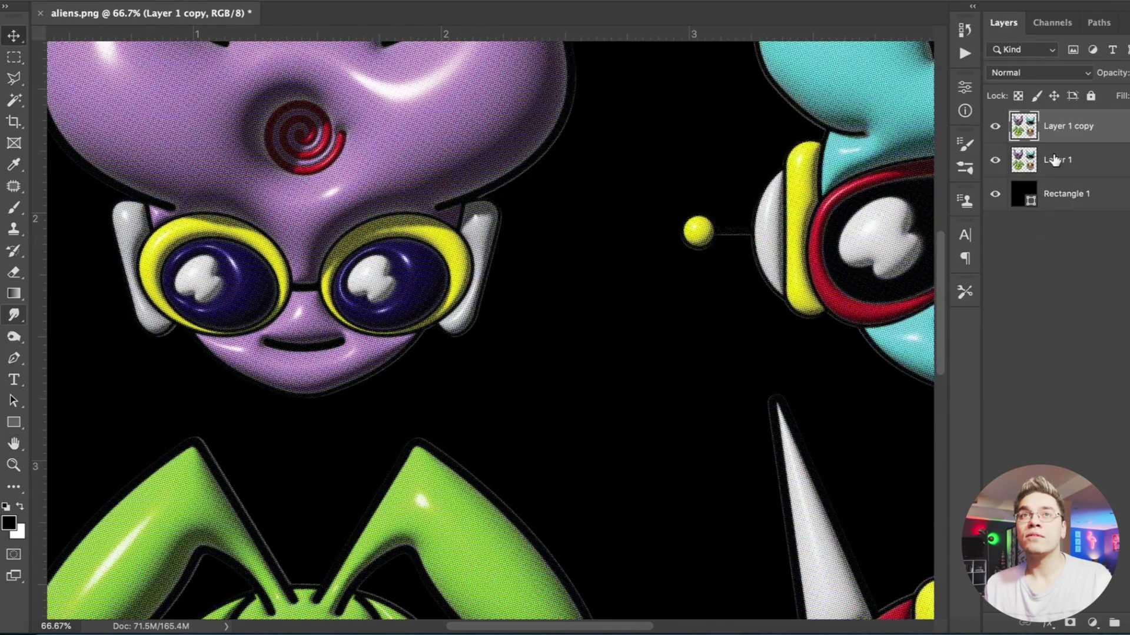
double_click(1128, 126)
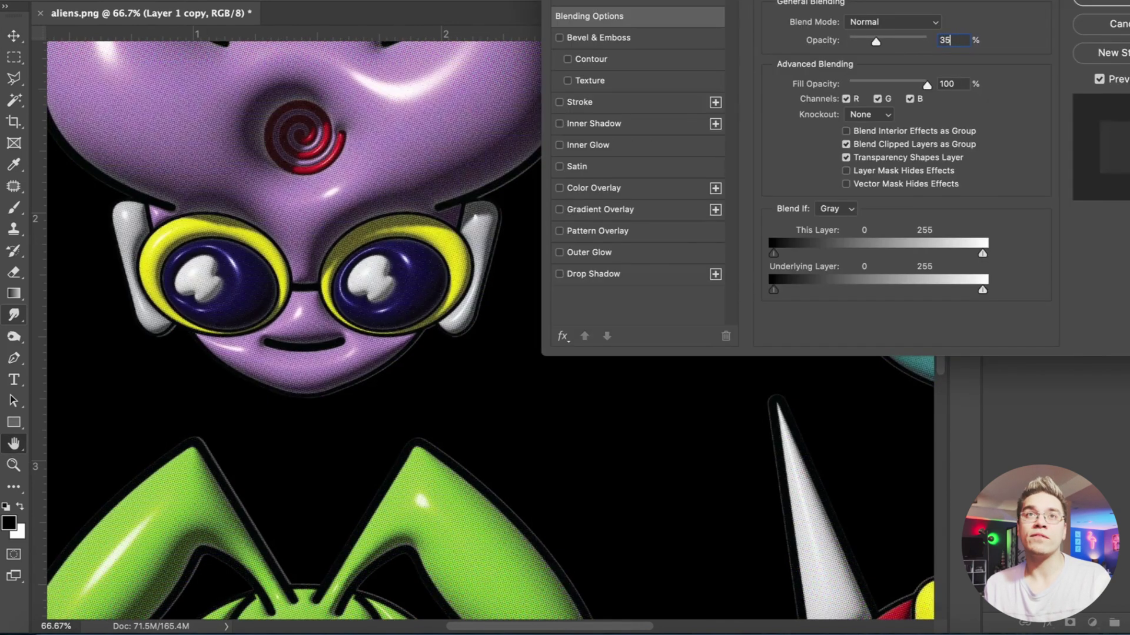
key(Escape)
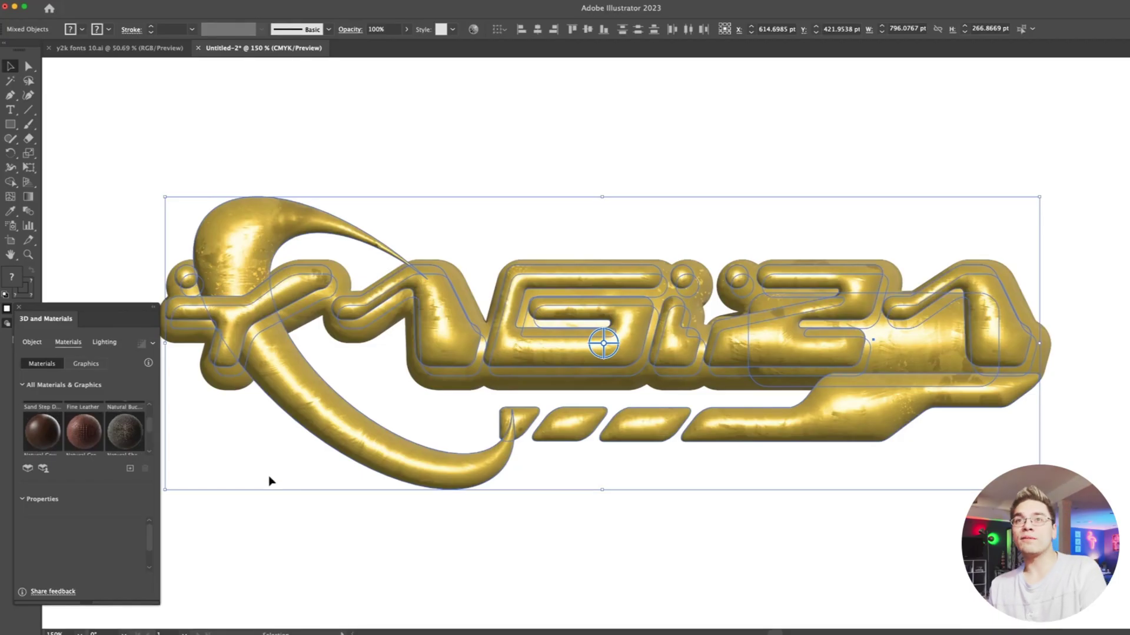
- Try several Adobe Substance materials on the whole Yagiza lettering, including a rippled silver metal, Calacatta Marble and a grey concrete-like stone
drag(341, 544, 889, 237)
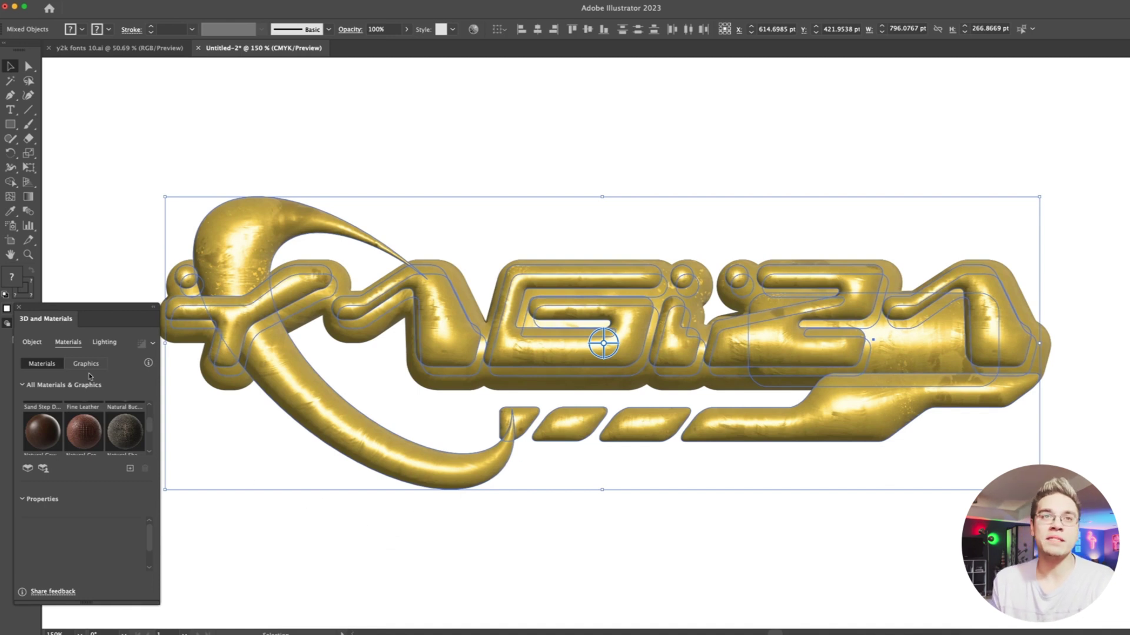
click(104, 342)
click(68, 342)
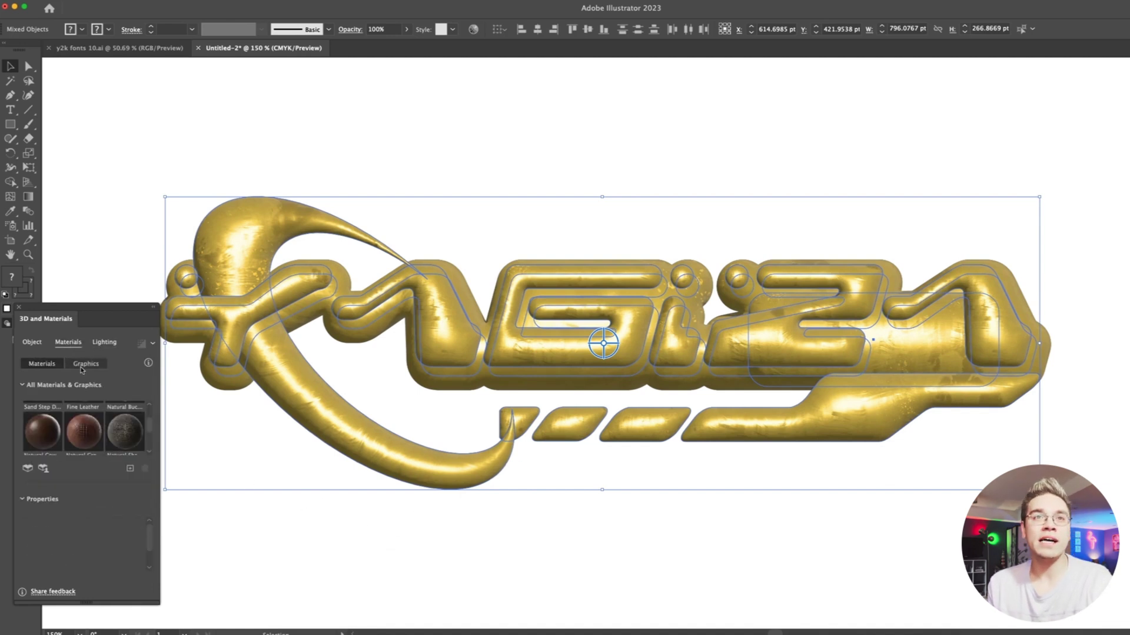
scroll(52, 434, up, 5)
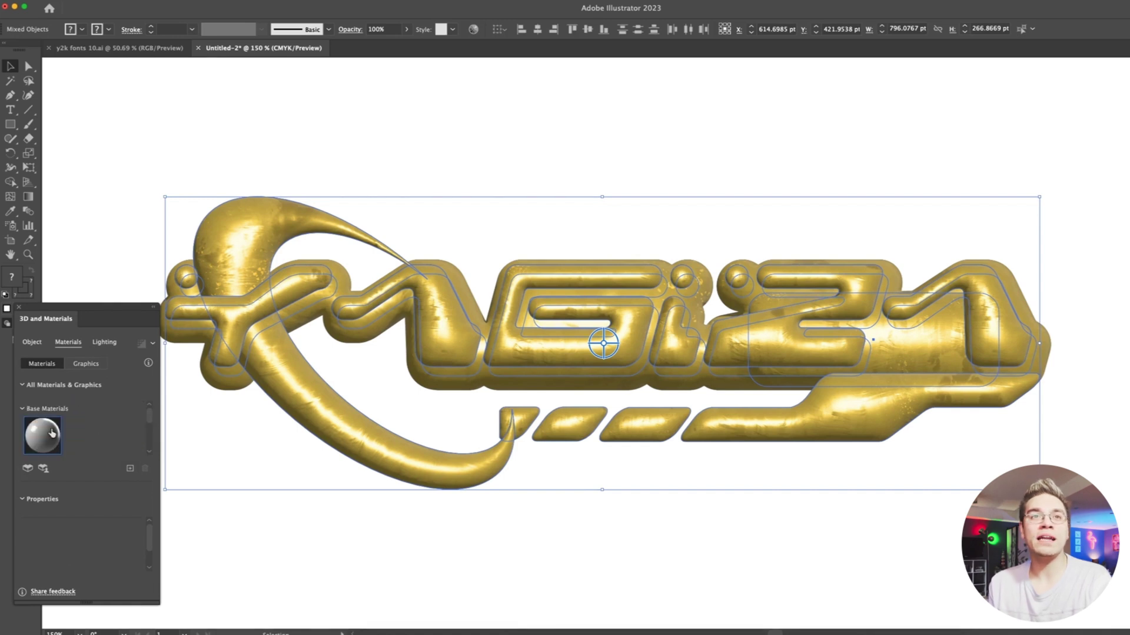
scroll(89, 430, down, 3)
click(123, 423)
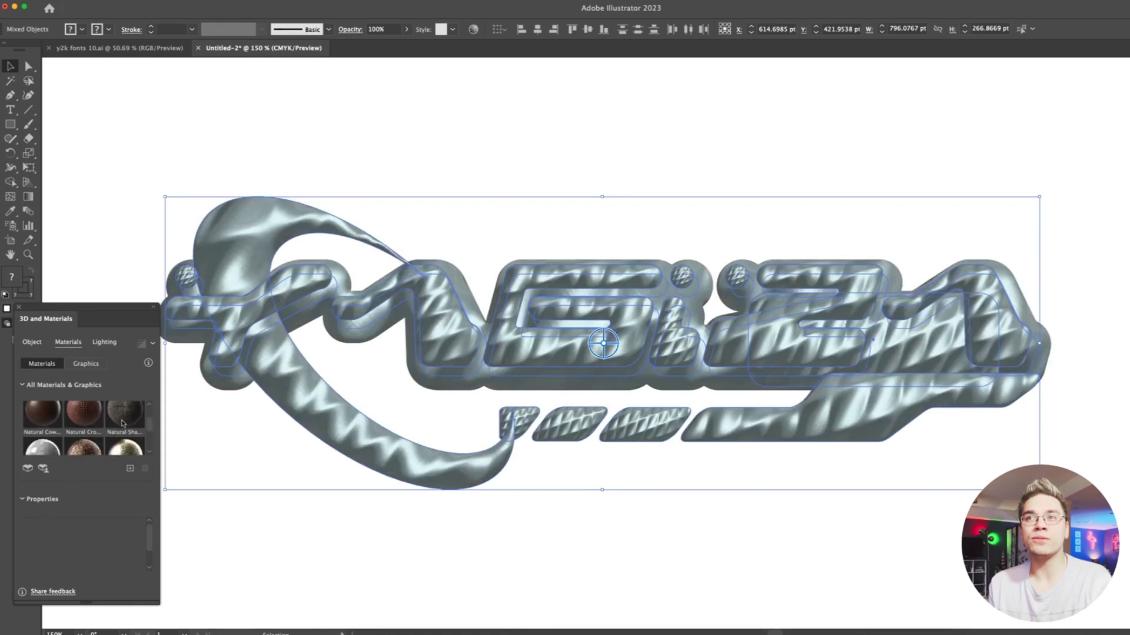
click(82, 448)
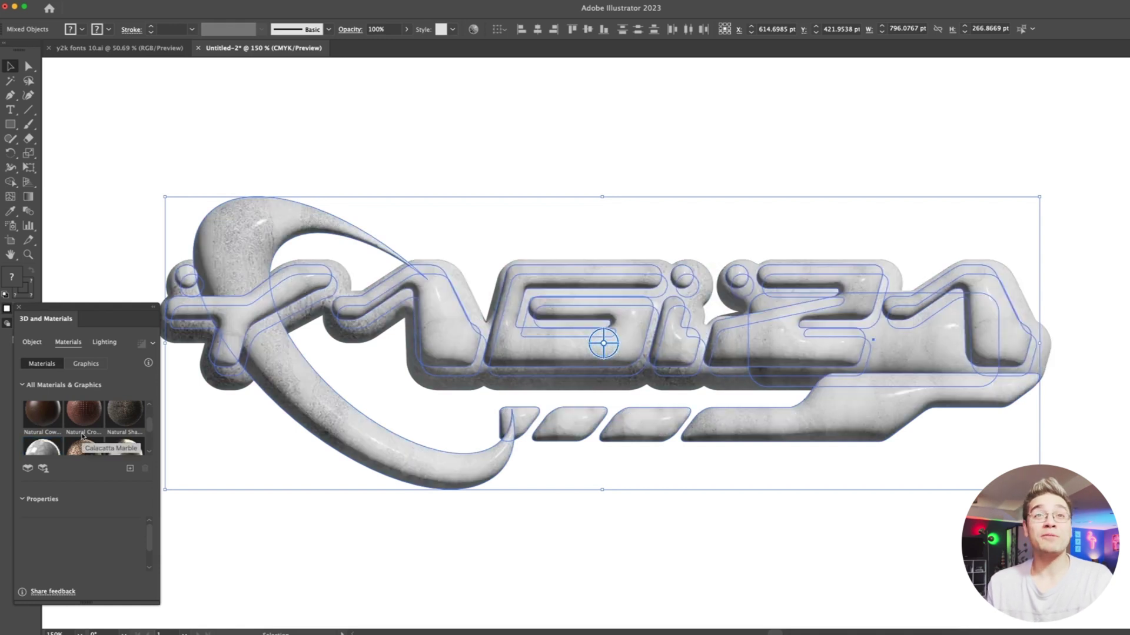
click(332, 565)
drag(978, 490, 168, 166)
scroll(111, 443, down, 2)
scroll(111, 444, down, 10)
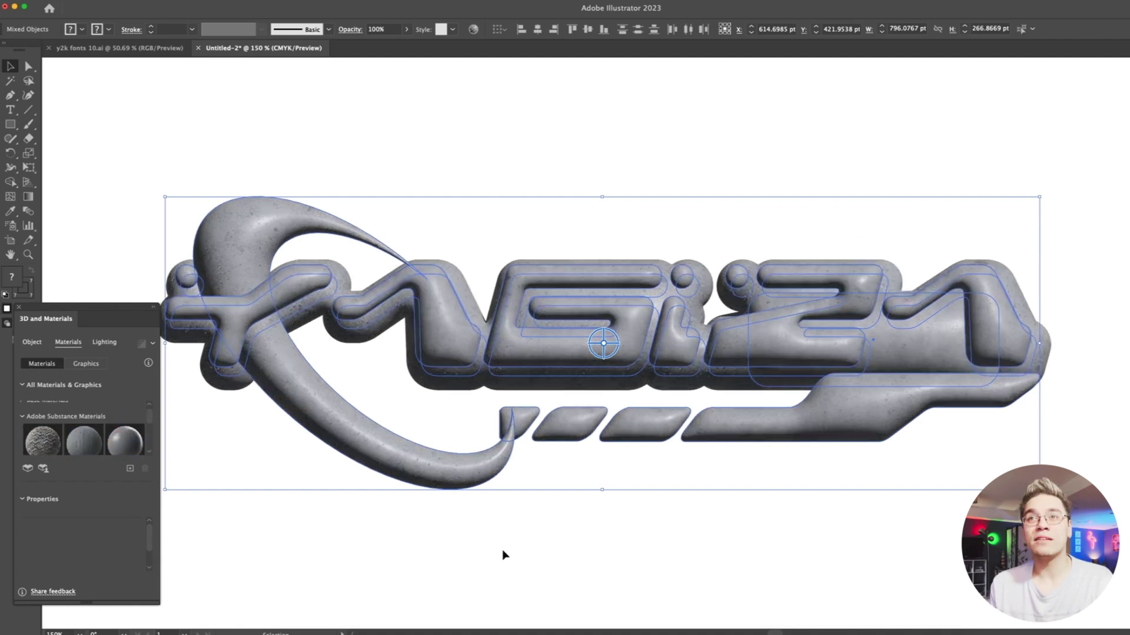
- Select the whole lettering and apply the default base material to it
click(506, 558)
drag(980, 492, 229, 133)
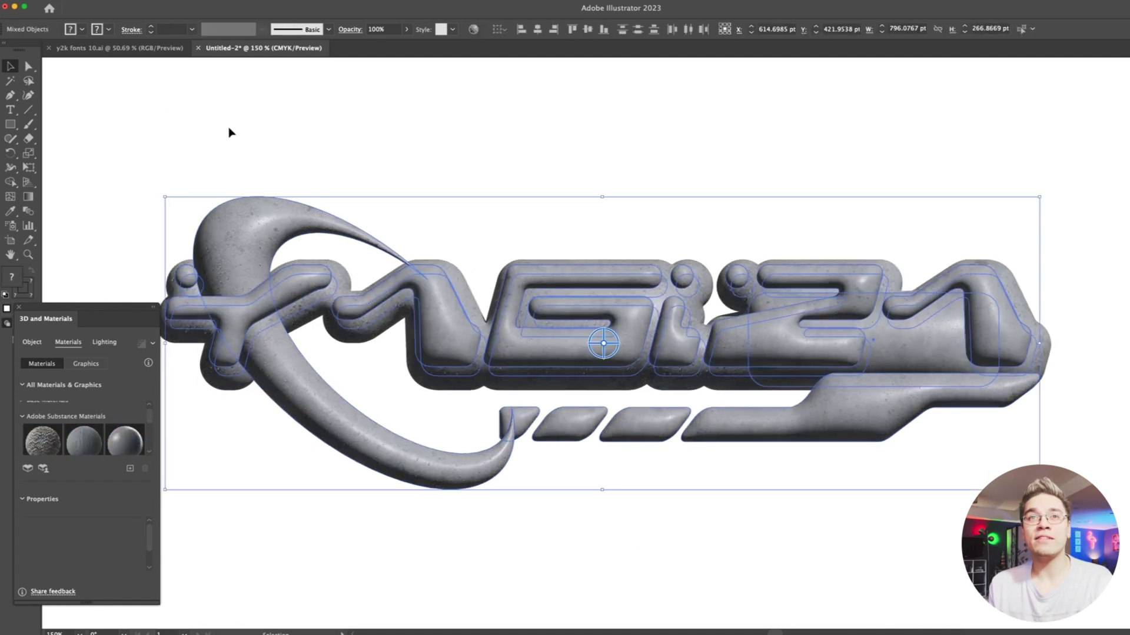
scroll(57, 452, up, 1)
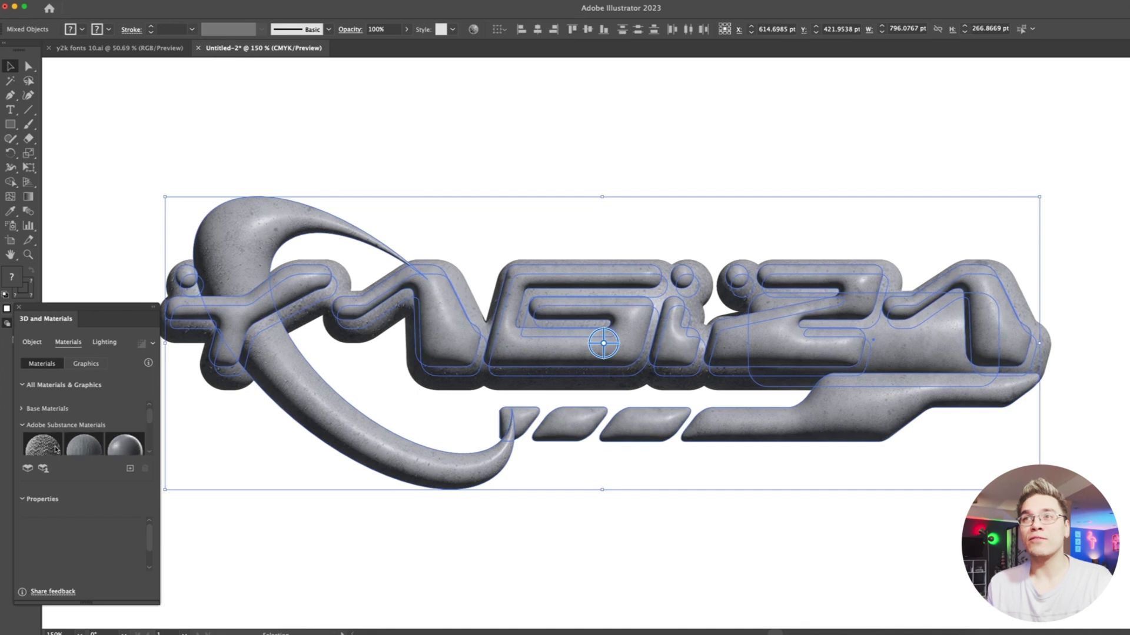
click(21, 409)
click(59, 437)
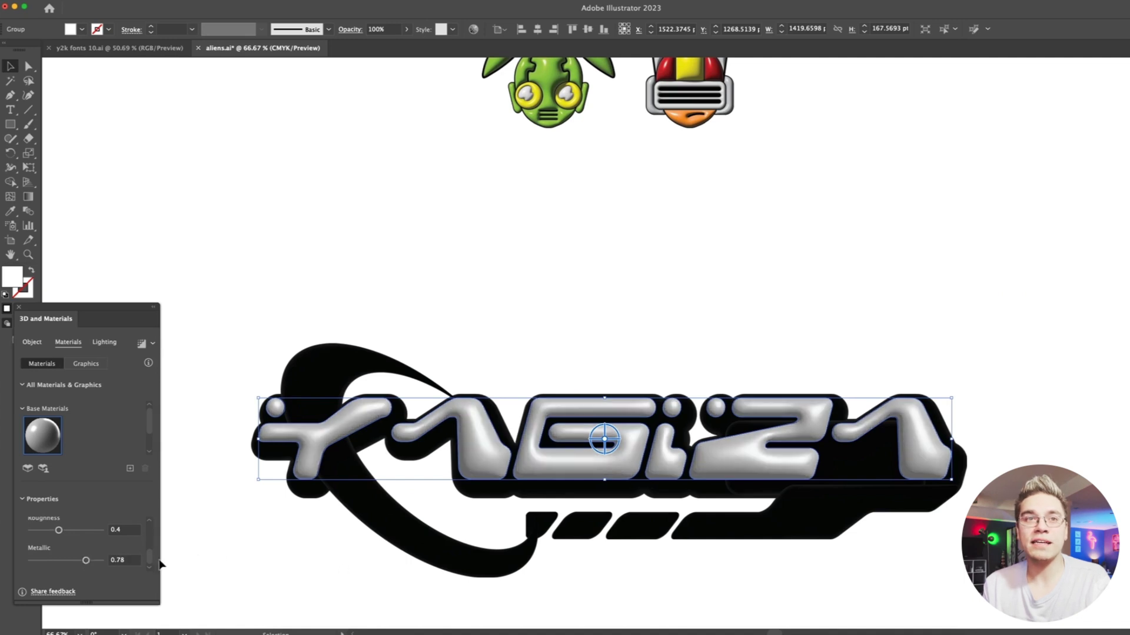
- Set the white letter group's base material in aliens.ai to about 0.26 roughness and 0.89 metallic
click(798, 597)
drag(913, 568, 785, 632)
click(600, 418)
drag(149, 536, 150, 557)
click(111, 559)
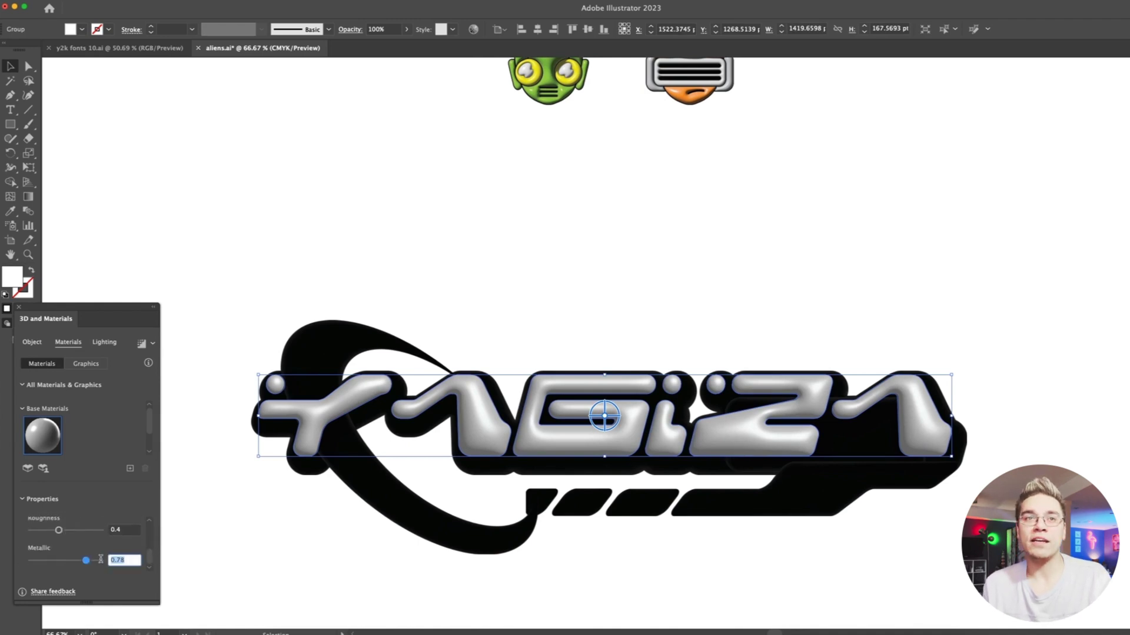
drag(62, 534, 43, 532)
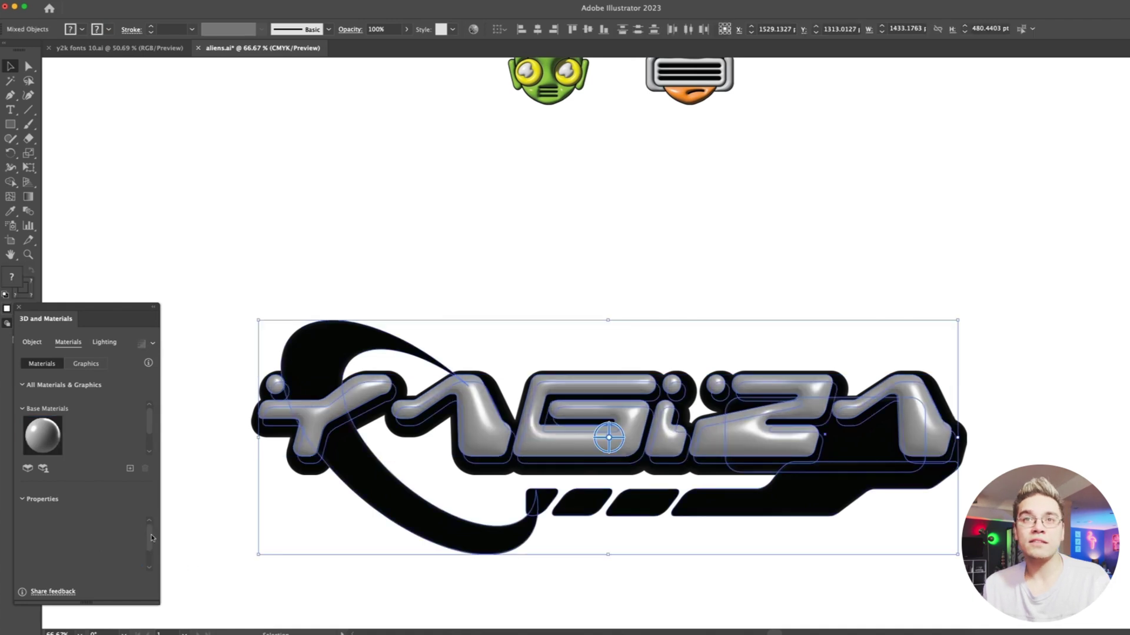
- Reselect only the white letter group, test higher roughness on it and settle on 0.23
click(234, 551)
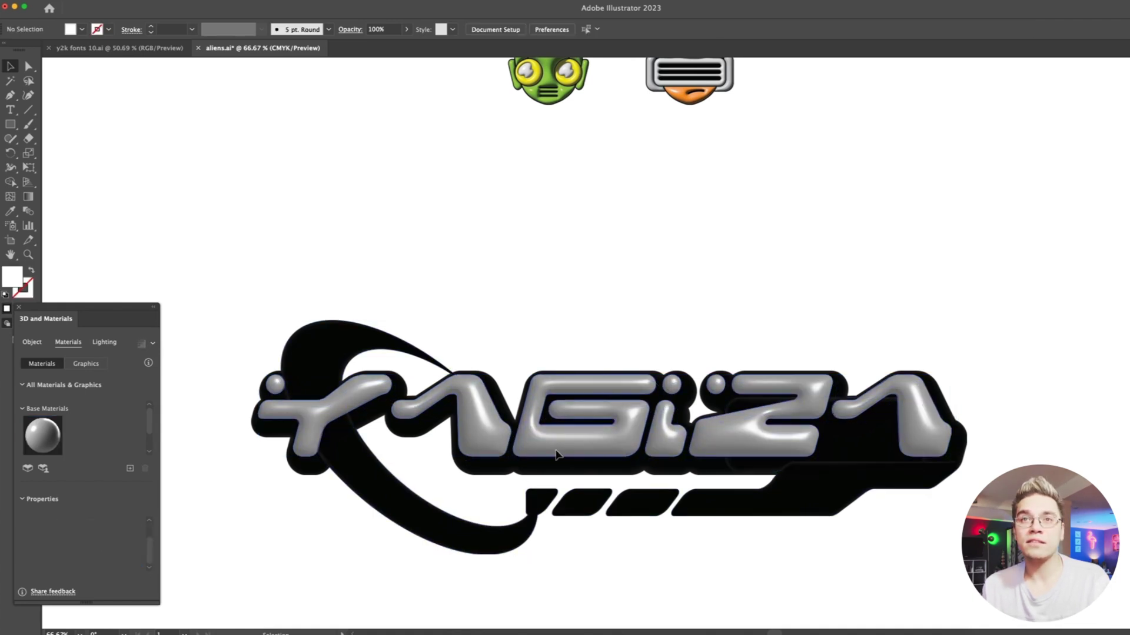
click(429, 459)
scroll(150, 555, down, 2)
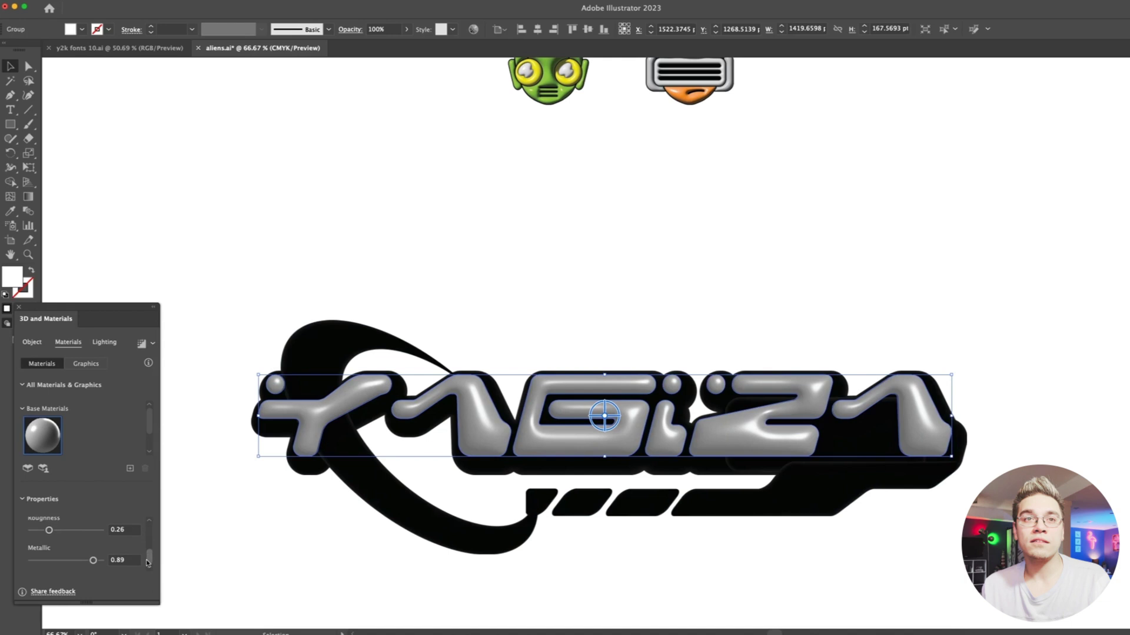
drag(49, 531, 89, 531)
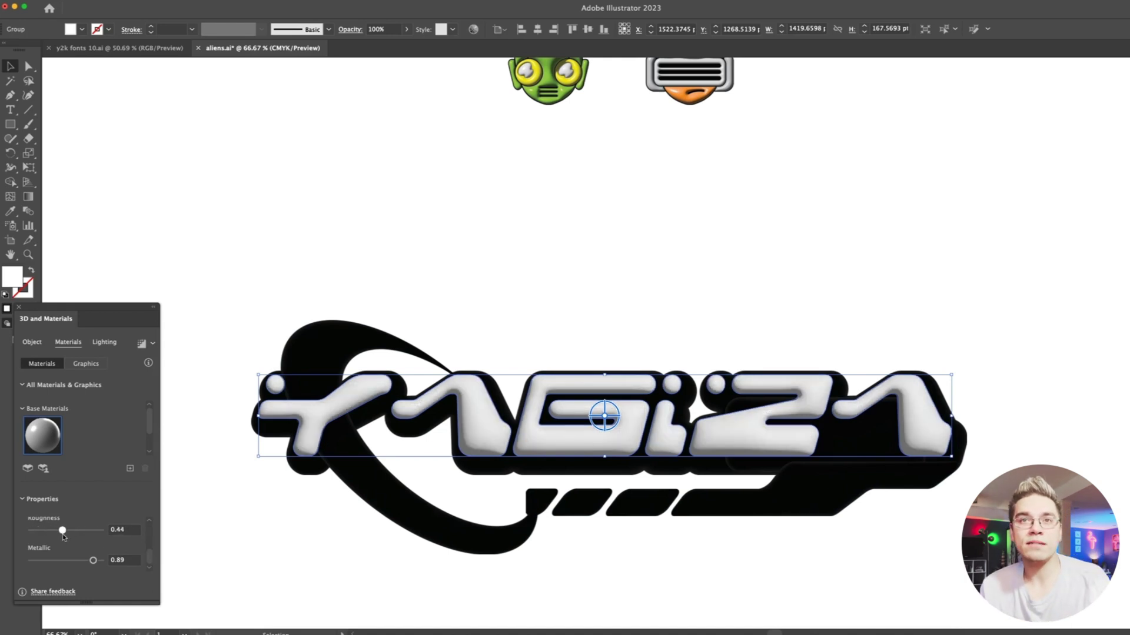
drag(64, 537, 65, 537)
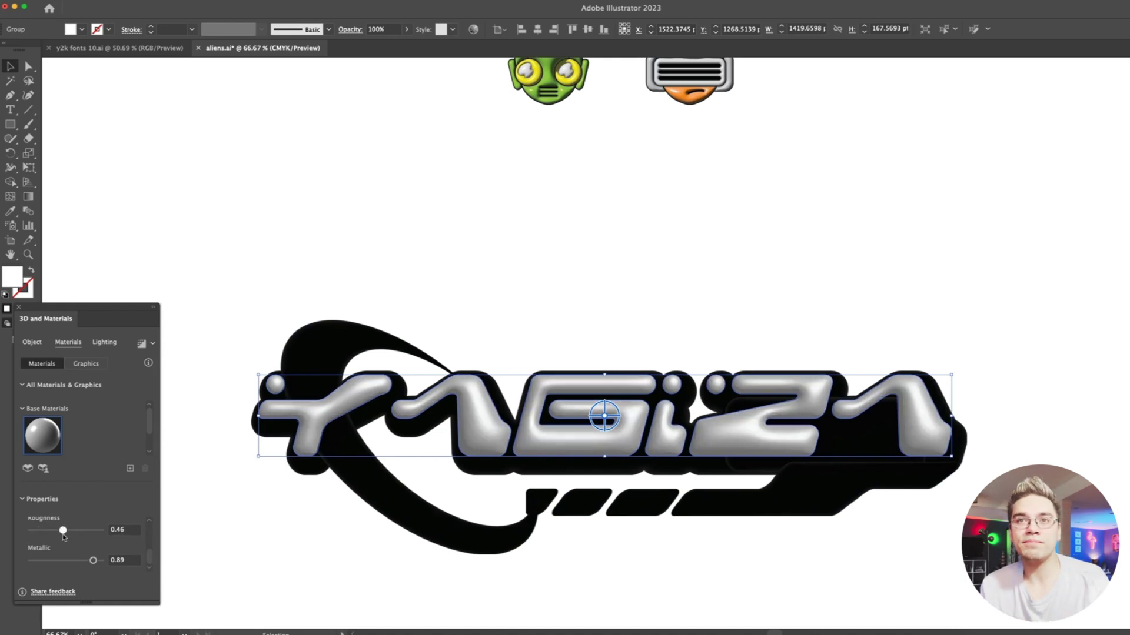
- Compare the Diffuse, Top Left and Right lighting presets on the white letters
click(105, 343)
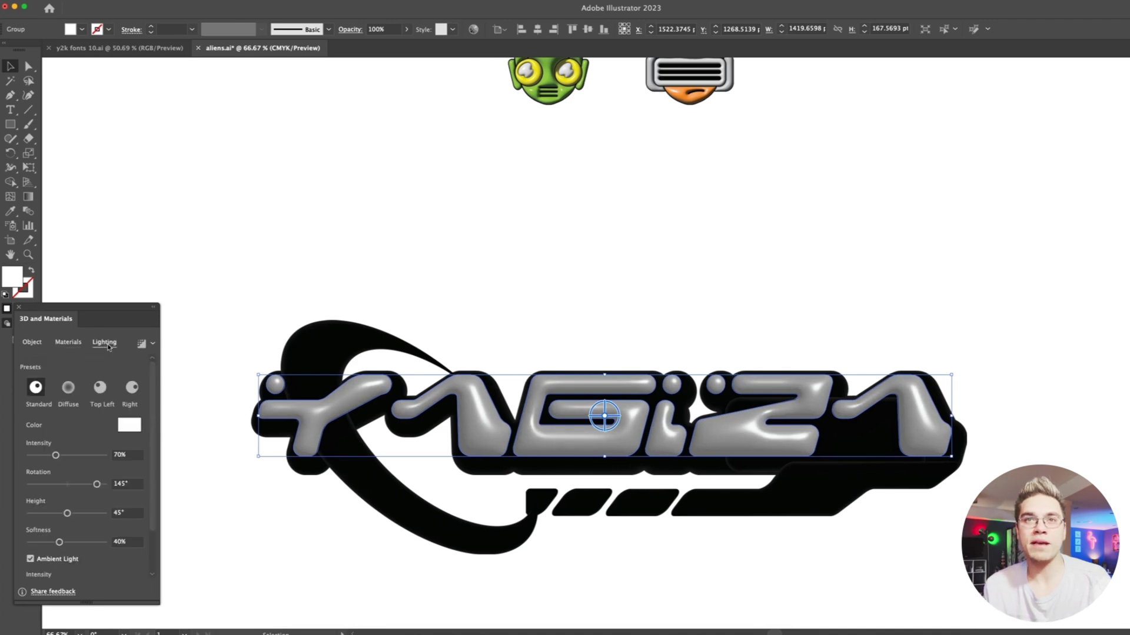
click(68, 388)
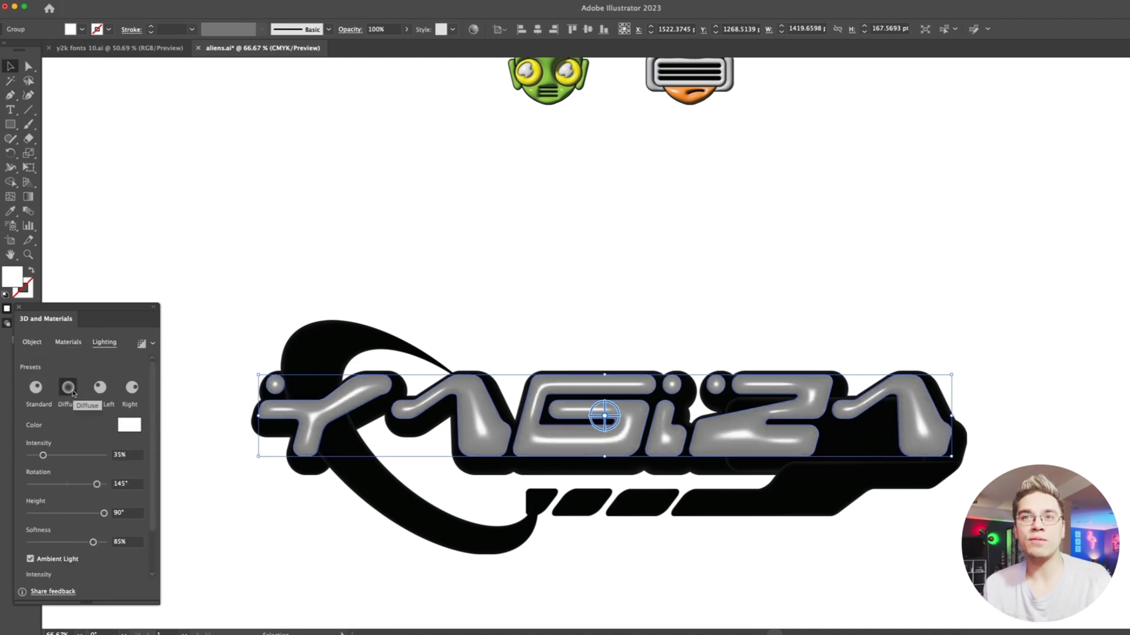
click(100, 388)
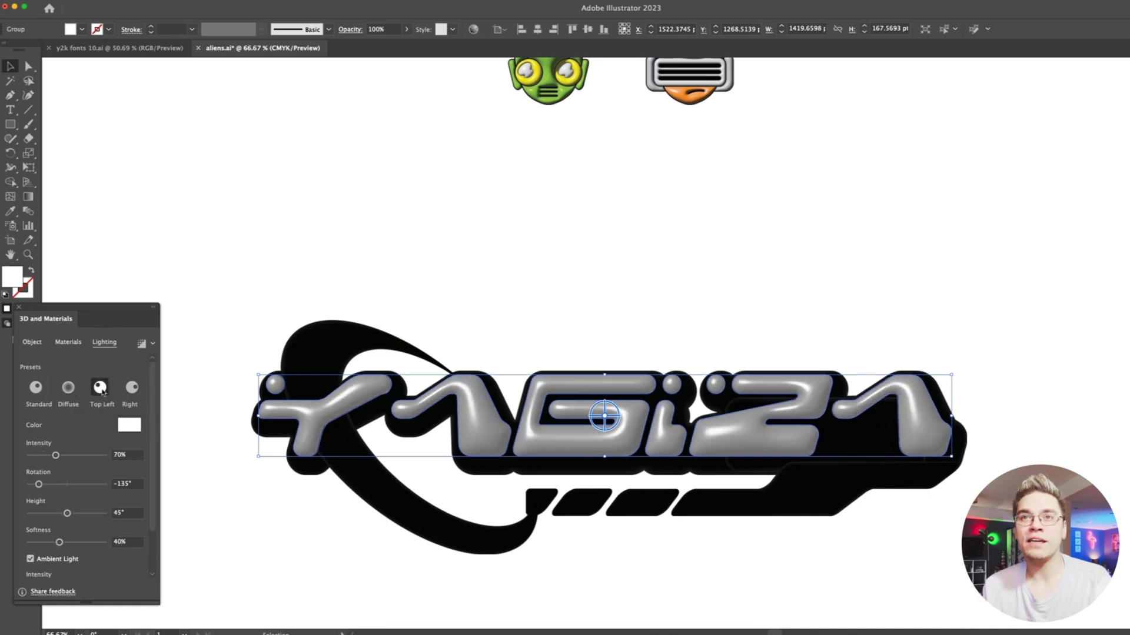
click(132, 390)
- Turn off ambient light and set the letters' light to about 55% intensity, 180° rotation, 71° height and 11% softness
drag(67, 457, 104, 484)
mouse_move(50, 513)
mouse_down()
mouse_move(66, 515)
mouse_move(22, 516)
mouse_move(44, 513)
mouse_up()
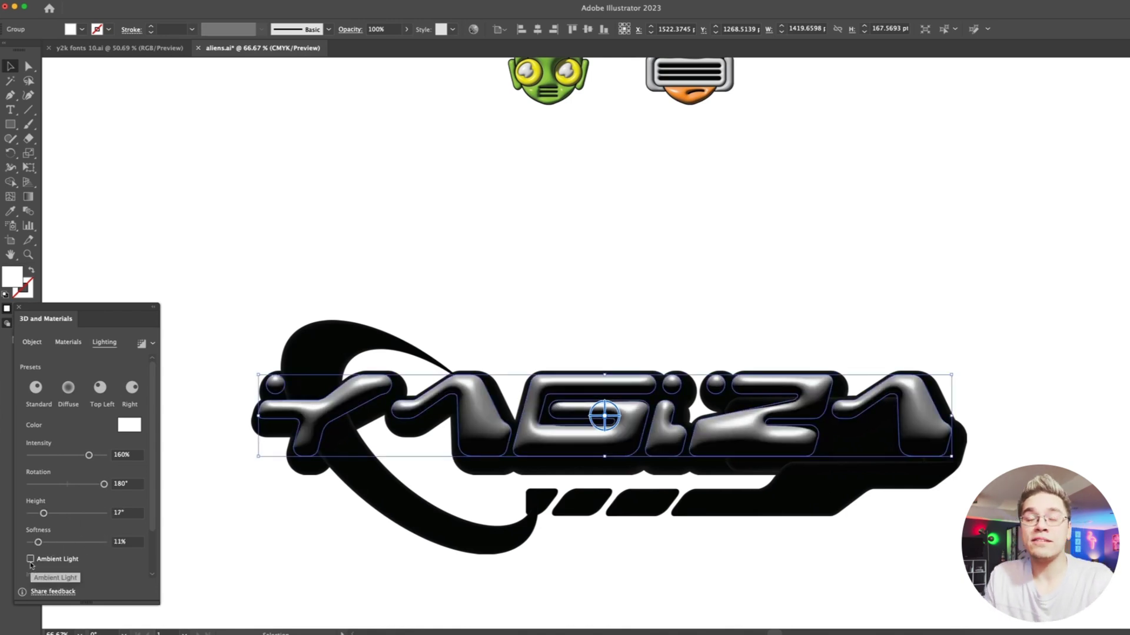
drag(43, 513, 88, 513)
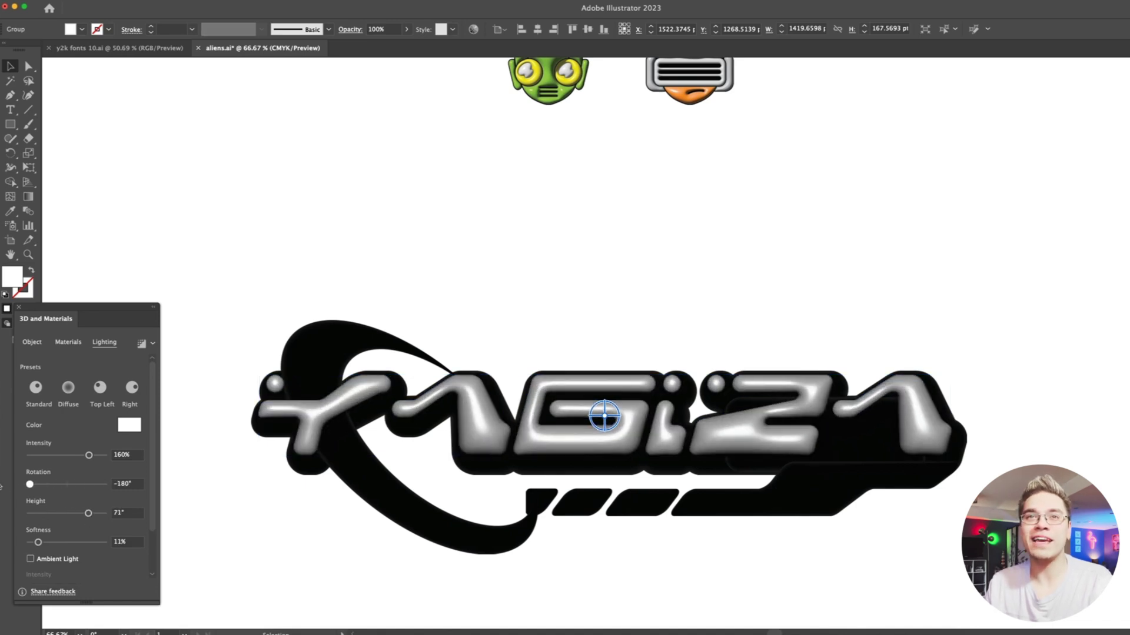
drag(88, 455, 47, 456)
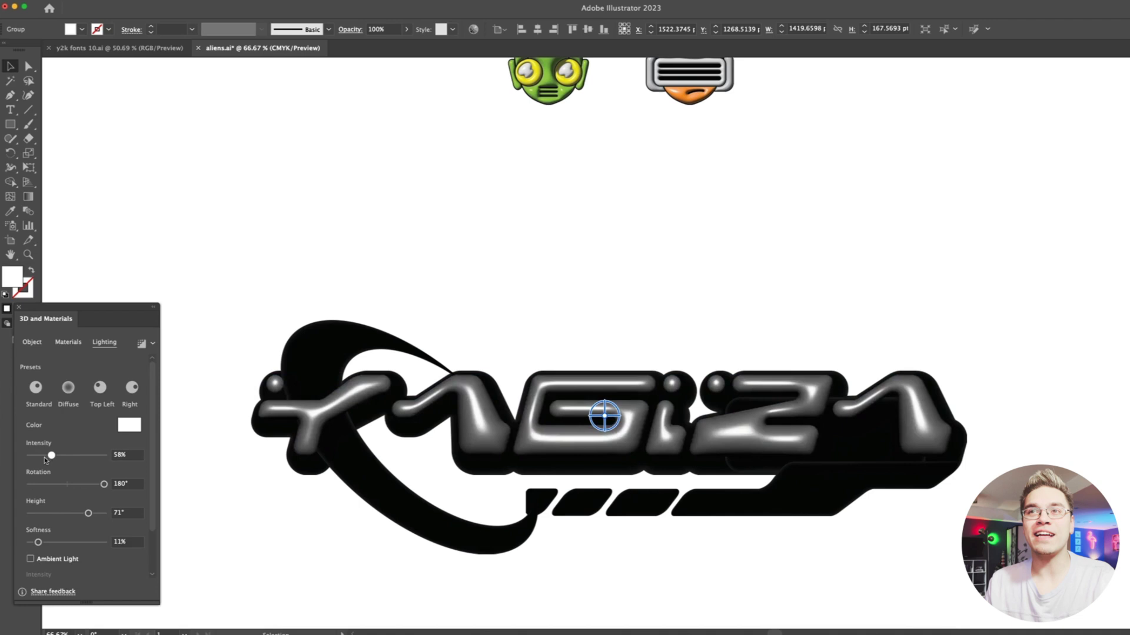
- Turn the letters' ambient light back on, trying 162% intensity, and readjust the main light's height
scroll(82, 471, down, 2)
click(30, 507)
drag(66, 535, 77, 535)
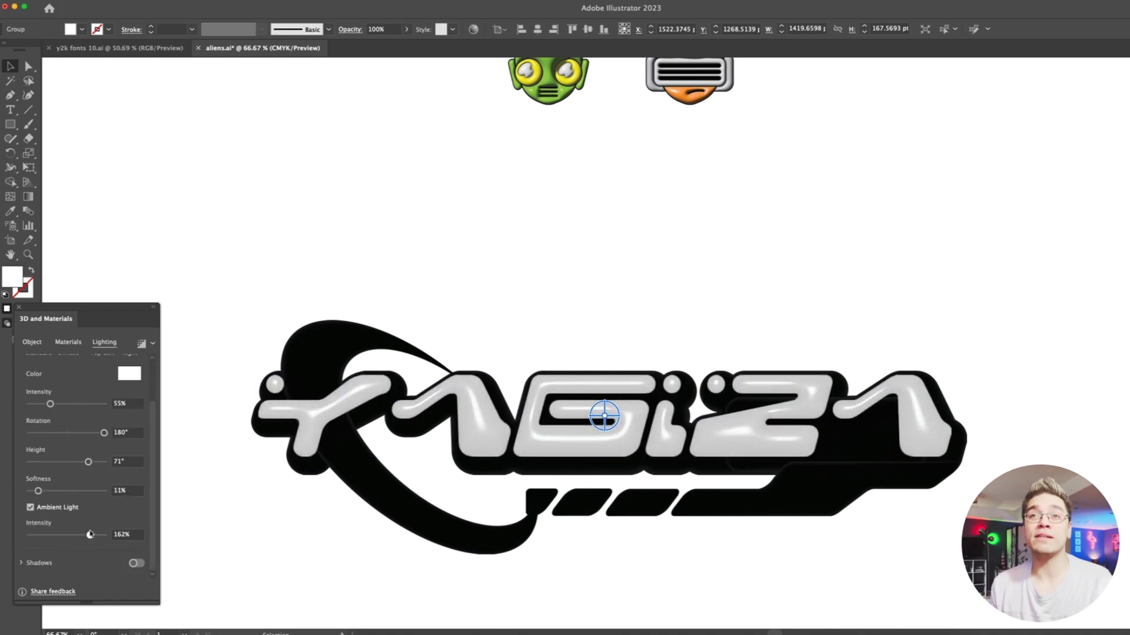
drag(79, 465, 80, 434)
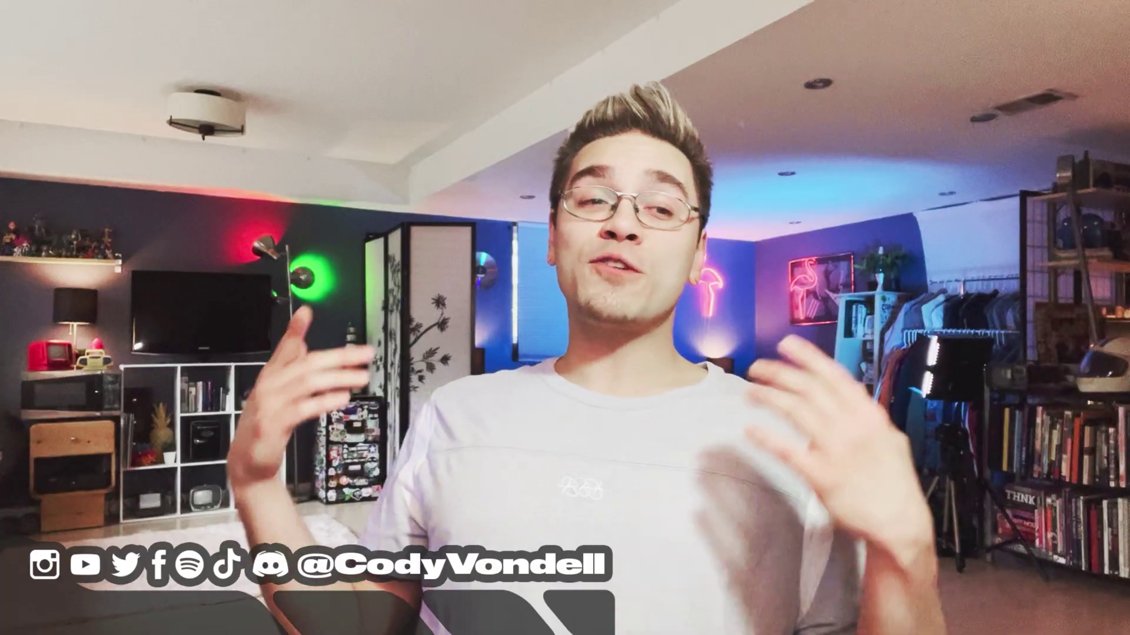